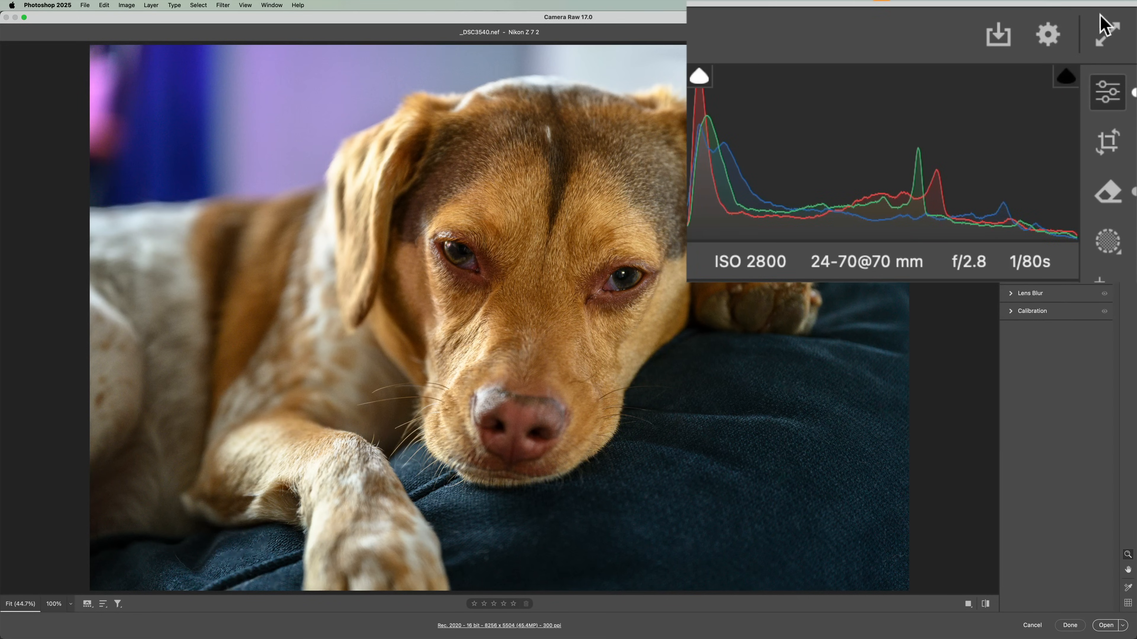
Step: Check in the Camera Raw preferences that the New AI Features and Settings Panel technology preview is enabled
{"action": "left_click", "coordinate": [1085, 19]}
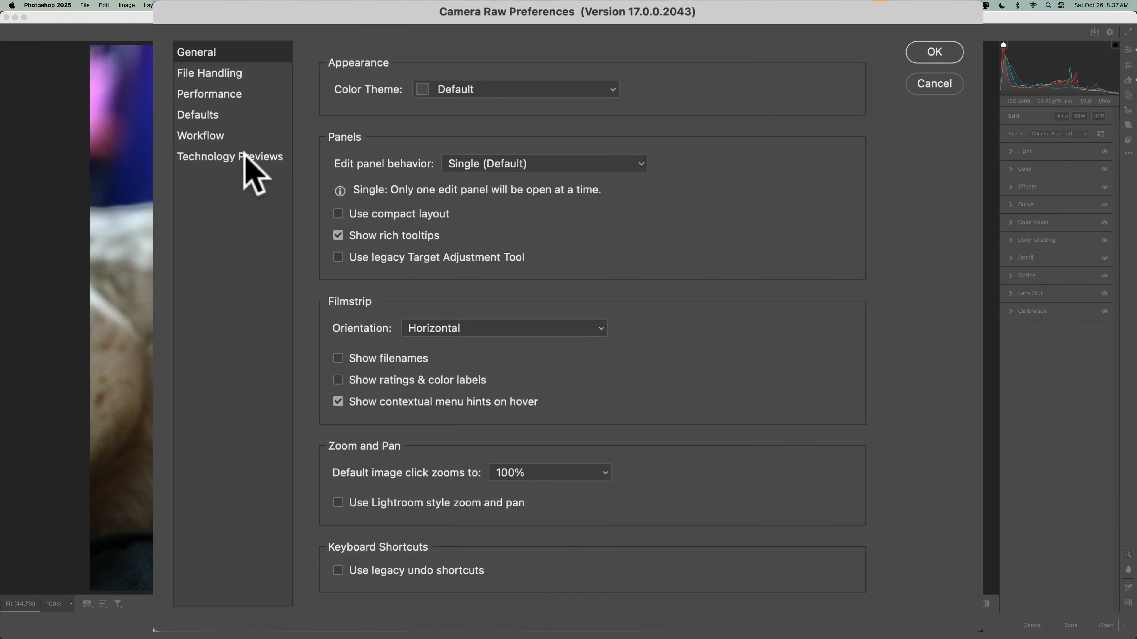
{"action": "left_click", "coordinate": [395, 191]}
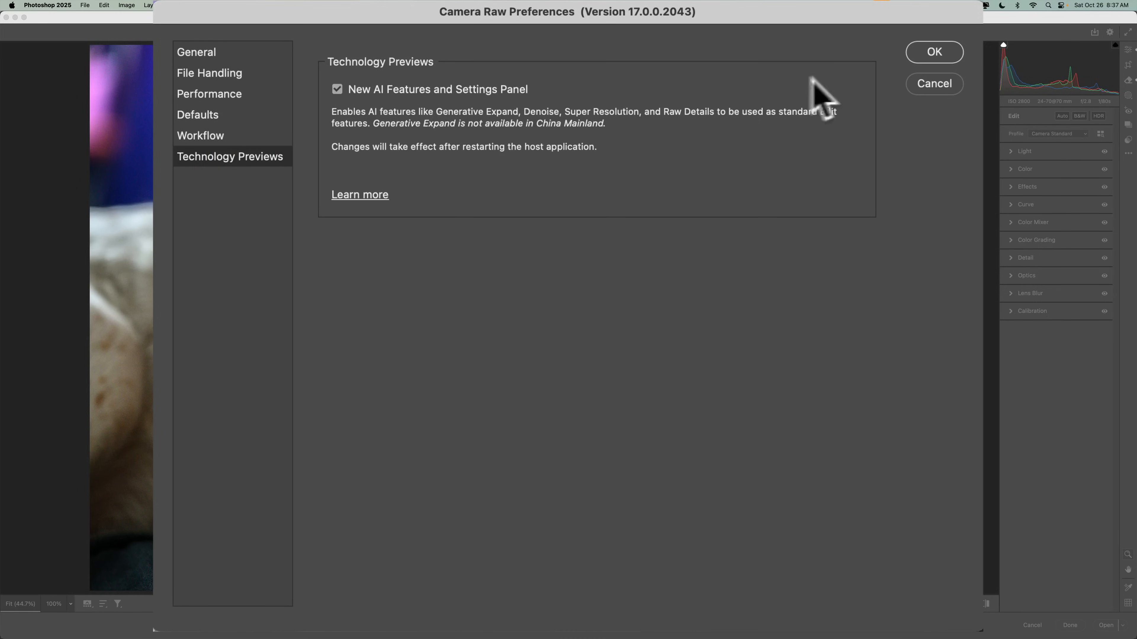
{"action": "left_click", "coordinate": [944, 54]}
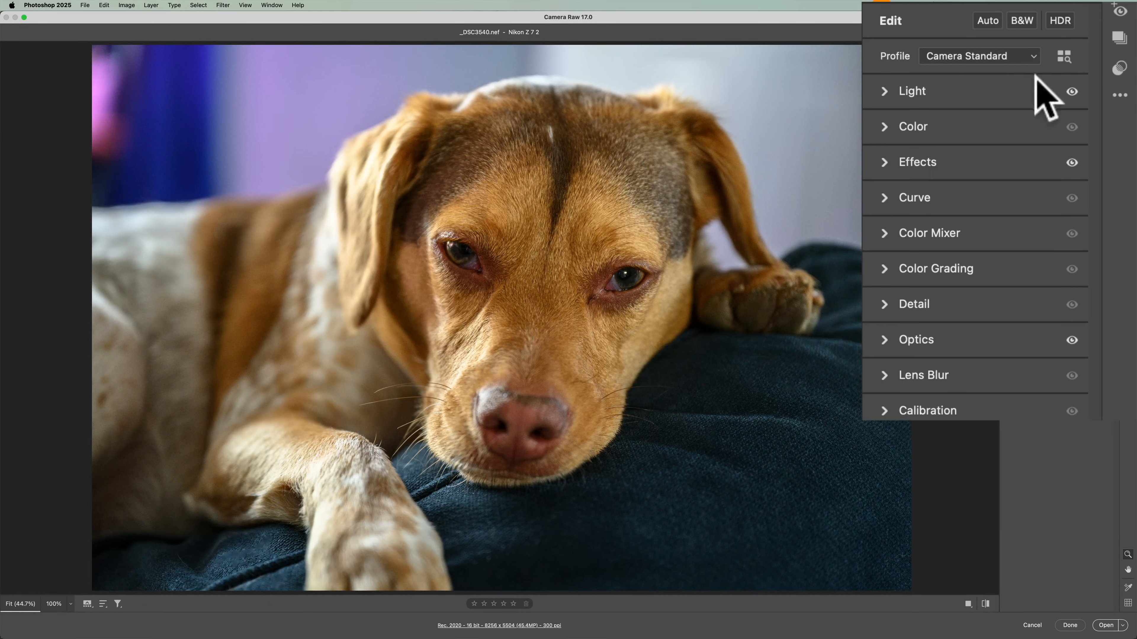
Step: Browse the Adaptive profiles and preview the Adobe Adaptive (beta) profile on the photo without applying it
{"action": "left_click", "coordinate": [1063, 56]}
{"action": "left_click", "coordinate": [878, 108]}
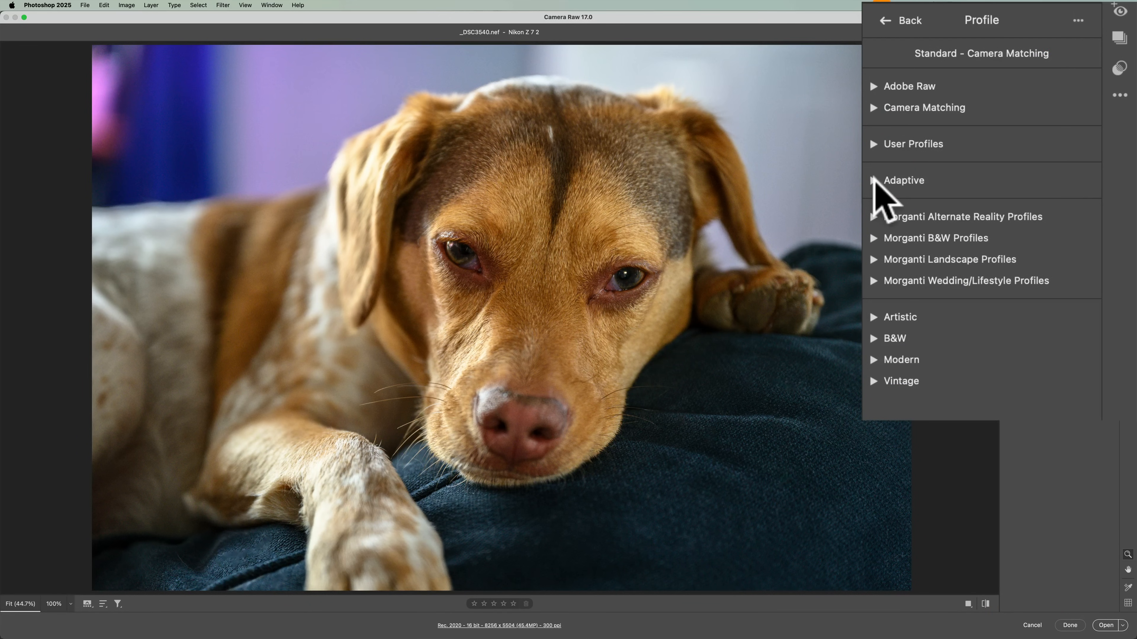
{"action": "left_click", "coordinate": [873, 181]}
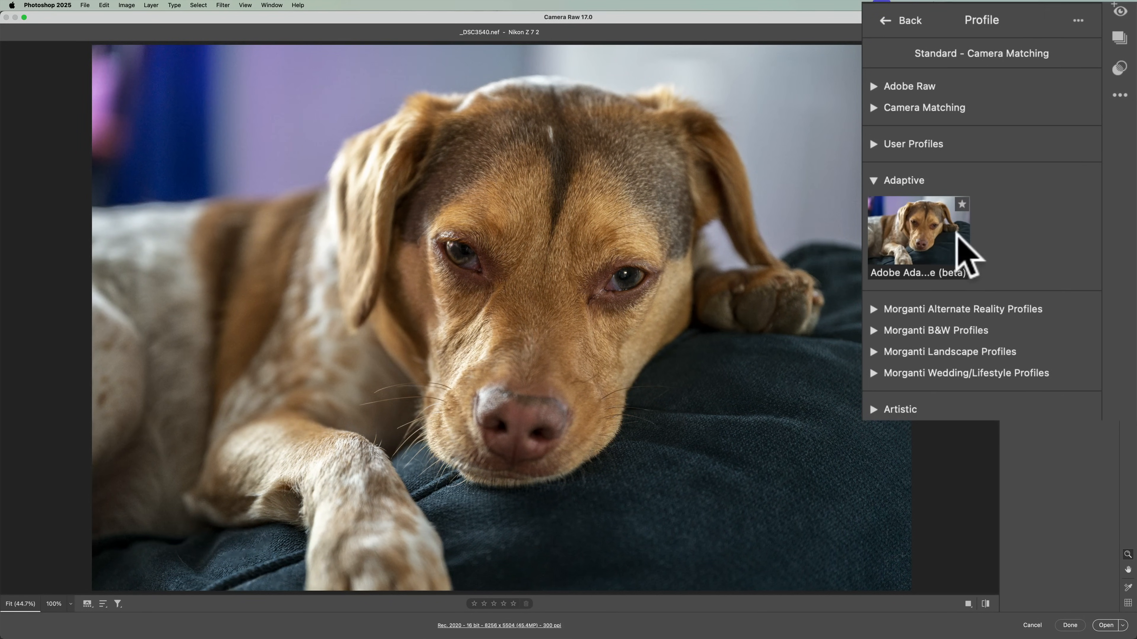
{"action": "left_click", "coordinate": [874, 181]}
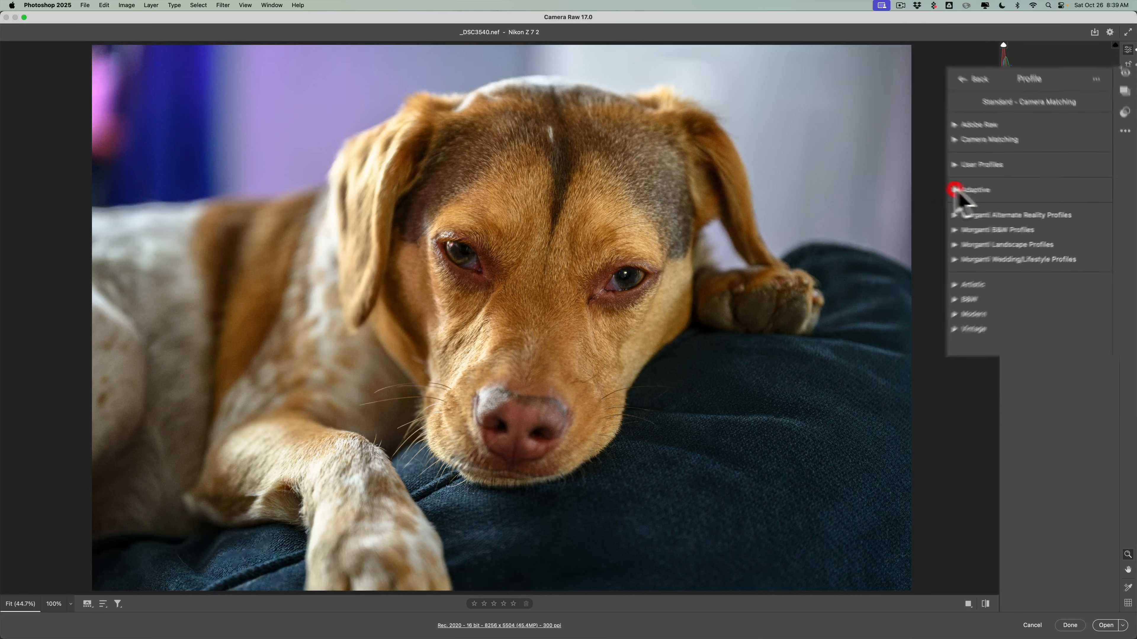
{"action": "left_click", "coordinate": [1014, 116]}
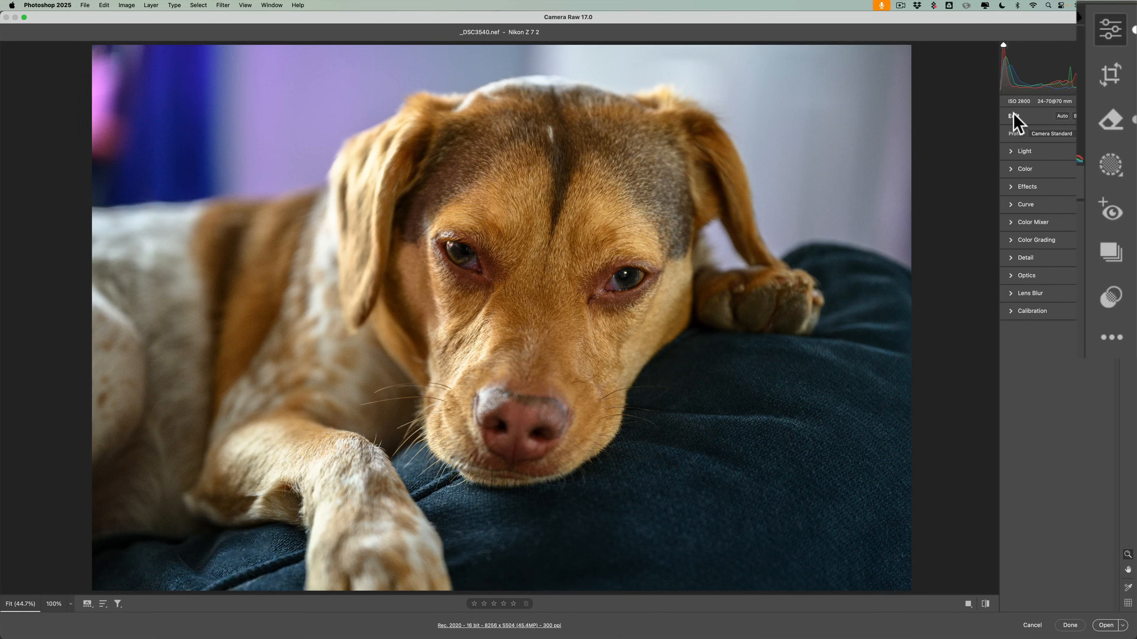
Step: Start cropping the photo and try to extend the crop frame beyond its lower and upper edges with Expand disabled
{"action": "left_click", "coordinate": [1109, 76]}
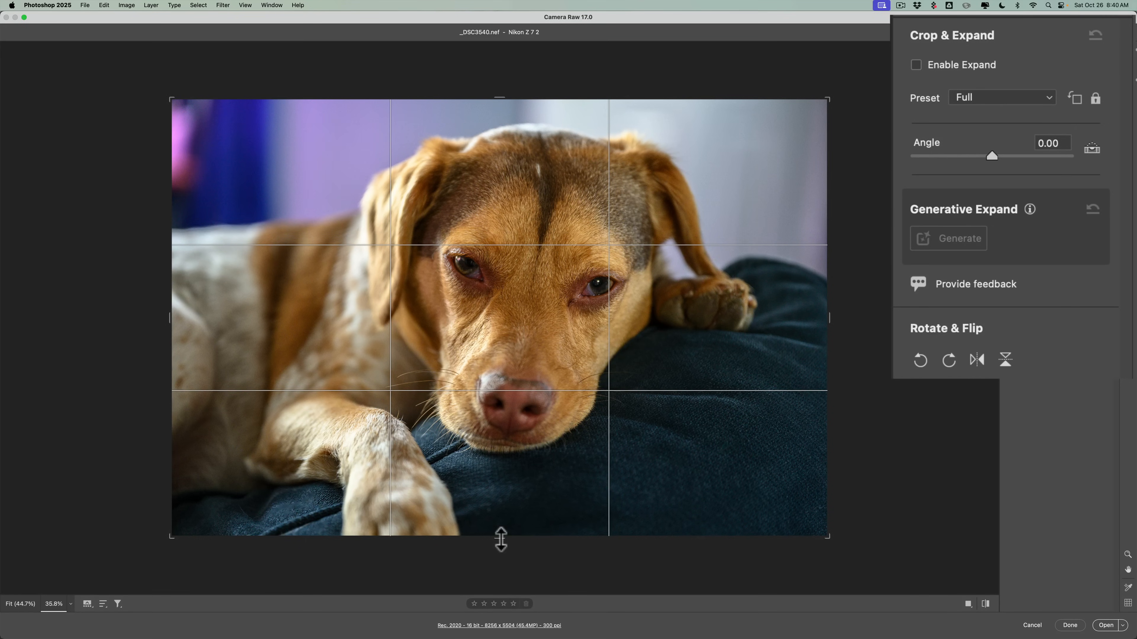
{"action": "left_click_drag", "start_coordinate": [501, 539], "coordinate": [504, 597]}
{"action": "left_click_drag", "start_coordinate": [503, 547], "coordinate": [506, 568]}
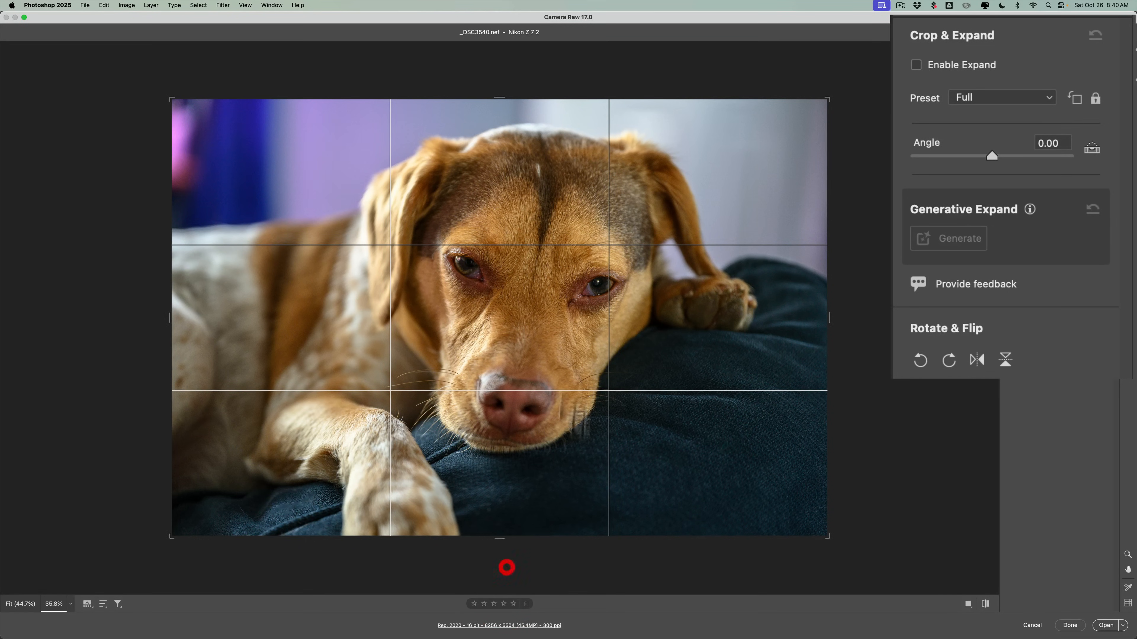
{"action": "left_click_drag", "start_coordinate": [501, 96], "coordinate": [500, 72]}
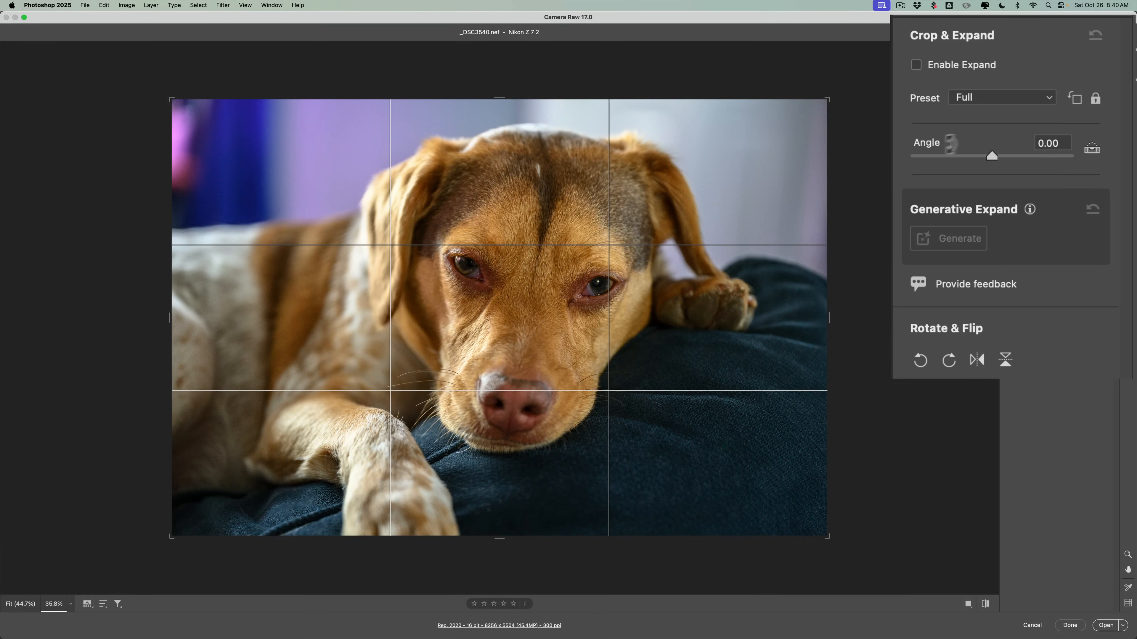
Step: Enable Expand, enlarge the crop frame beyond the photo to about 9643 x 6429 pixels, and generate the missing areas
{"action": "left_click", "coordinate": [915, 65]}
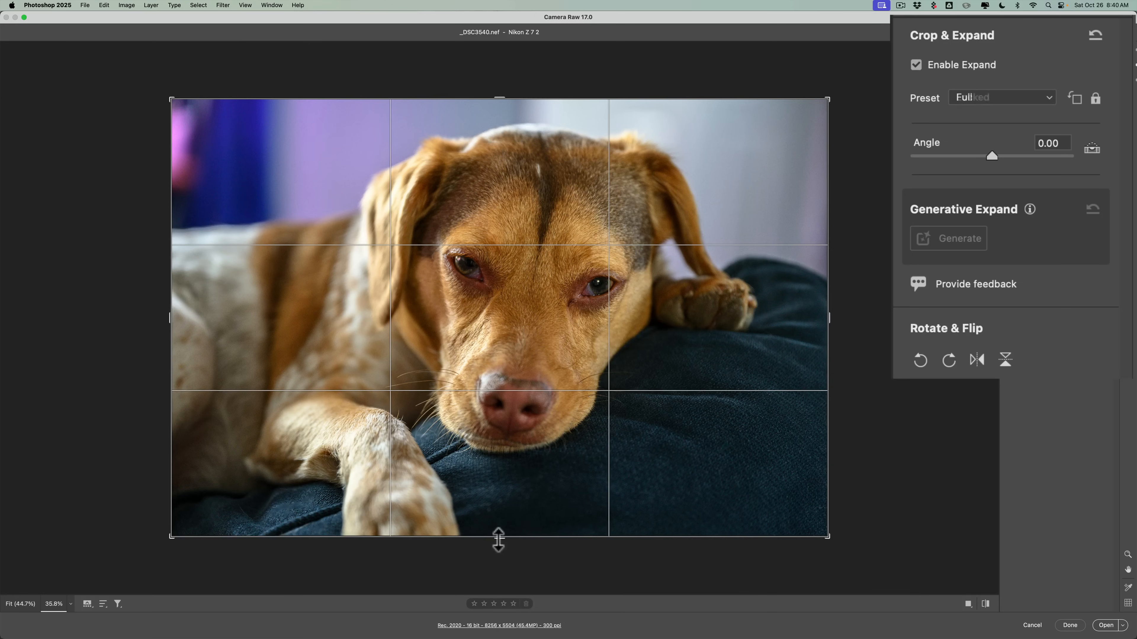
{"action": "left_click_drag", "start_coordinate": [497, 538], "coordinate": [499, 581]}
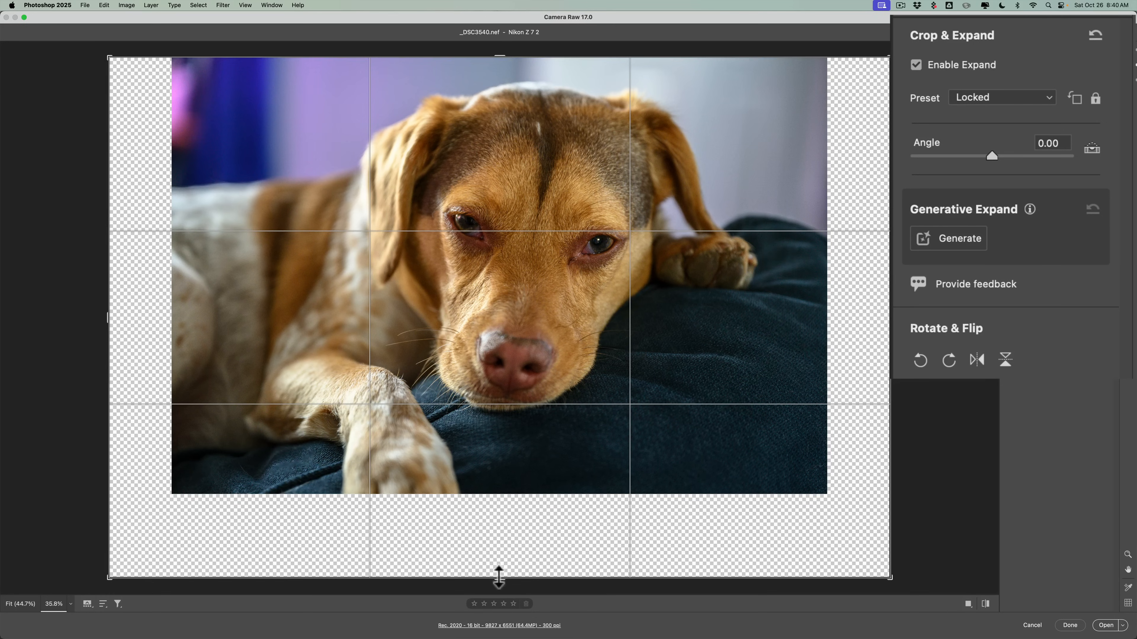
{"action": "left_click_drag", "start_coordinate": [499, 580], "coordinate": [498, 574]}
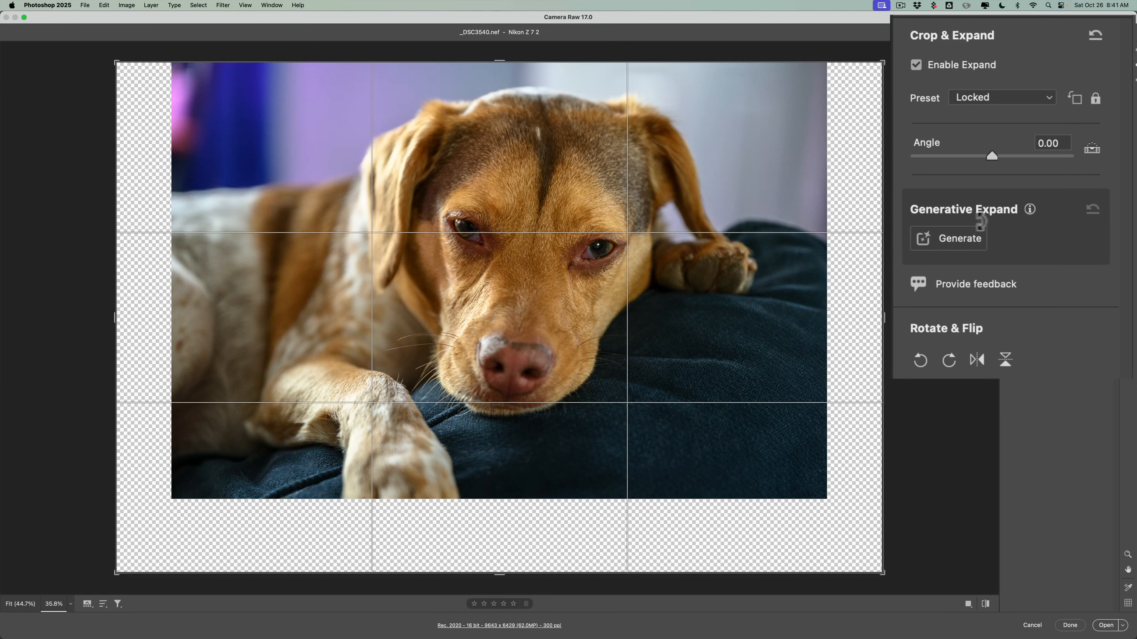
{"action": "left_click", "coordinate": [947, 242]}
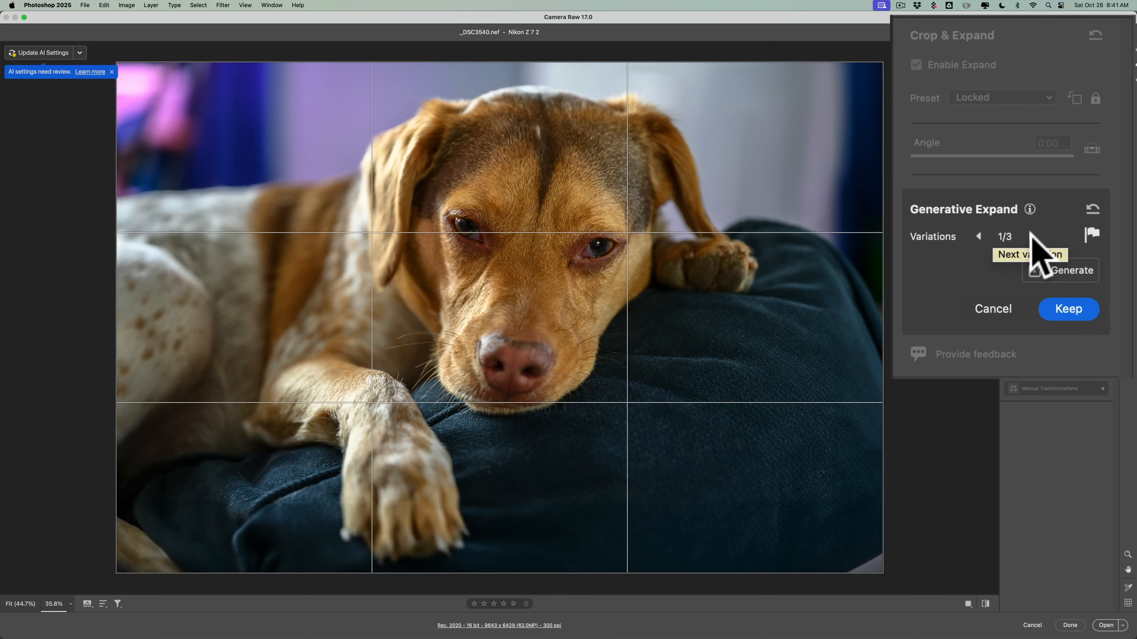
Step: Compare the three Generative Expand variations, keep variation 2, and return to the edit adjustments
{"action": "left_click", "coordinate": [1030, 236]}
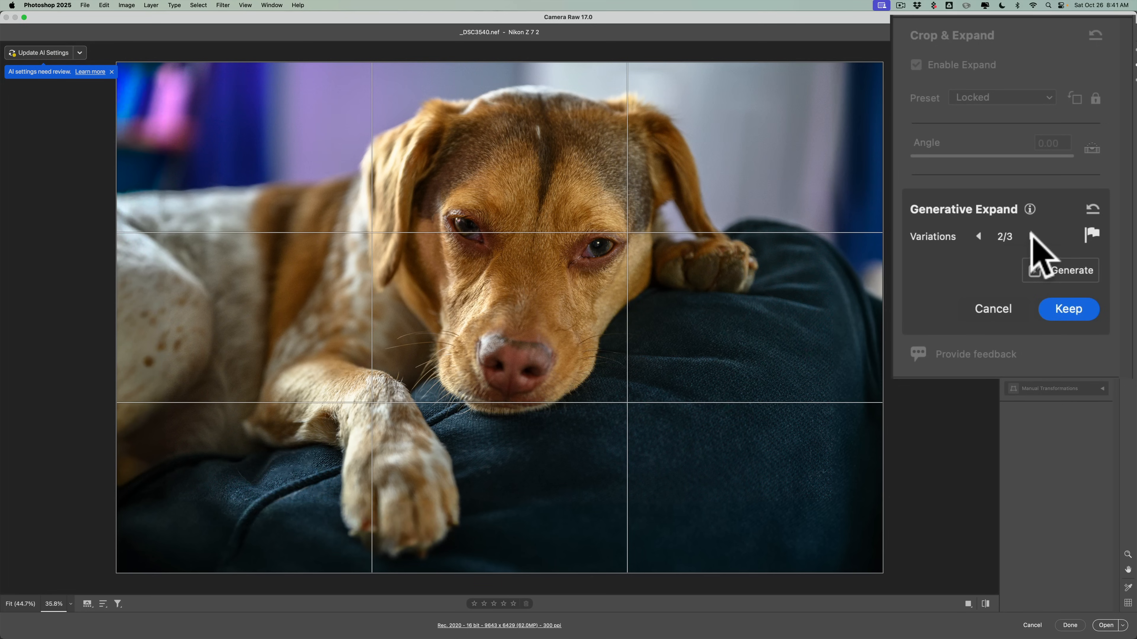
{"action": "left_click", "coordinate": [1031, 234]}
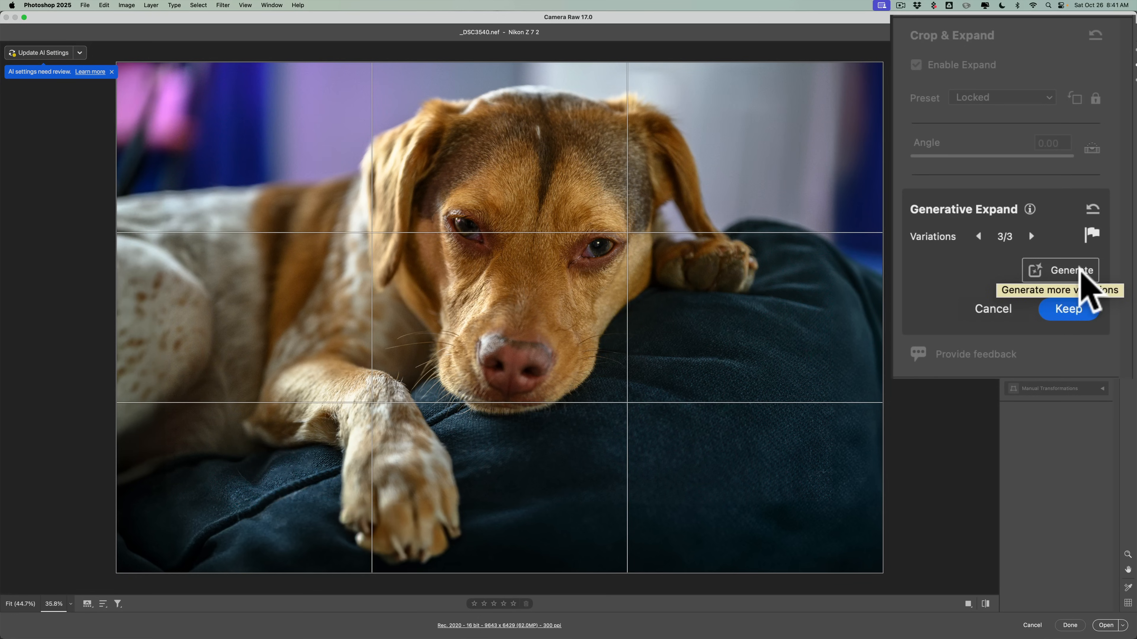
{"action": "left_click", "coordinate": [977, 237]}
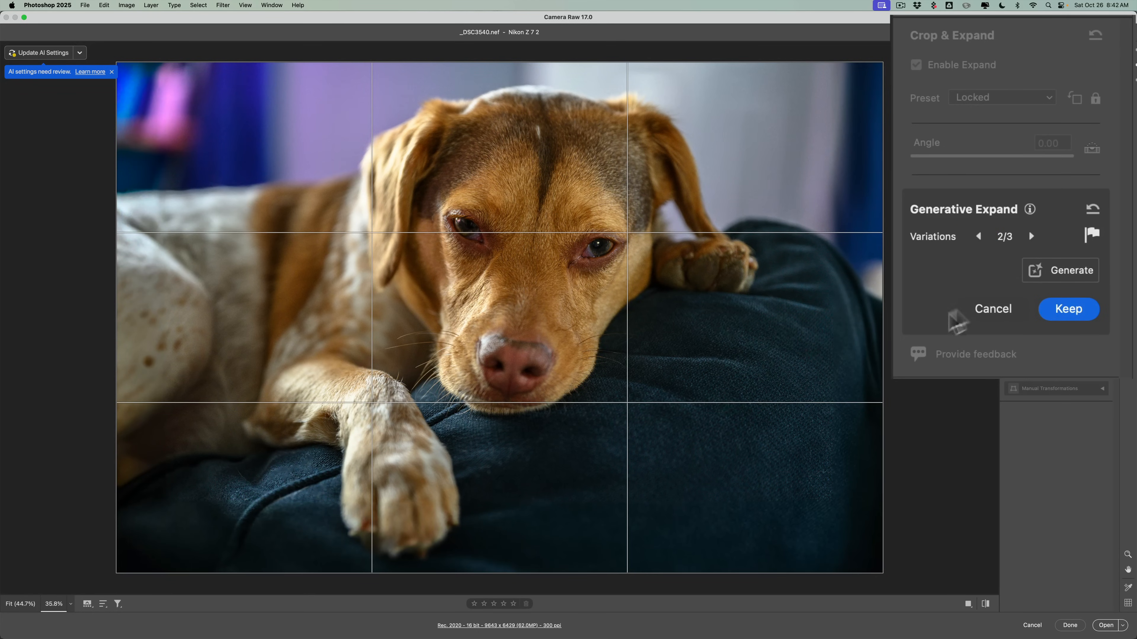
{"action": "left_click", "coordinate": [1078, 311]}
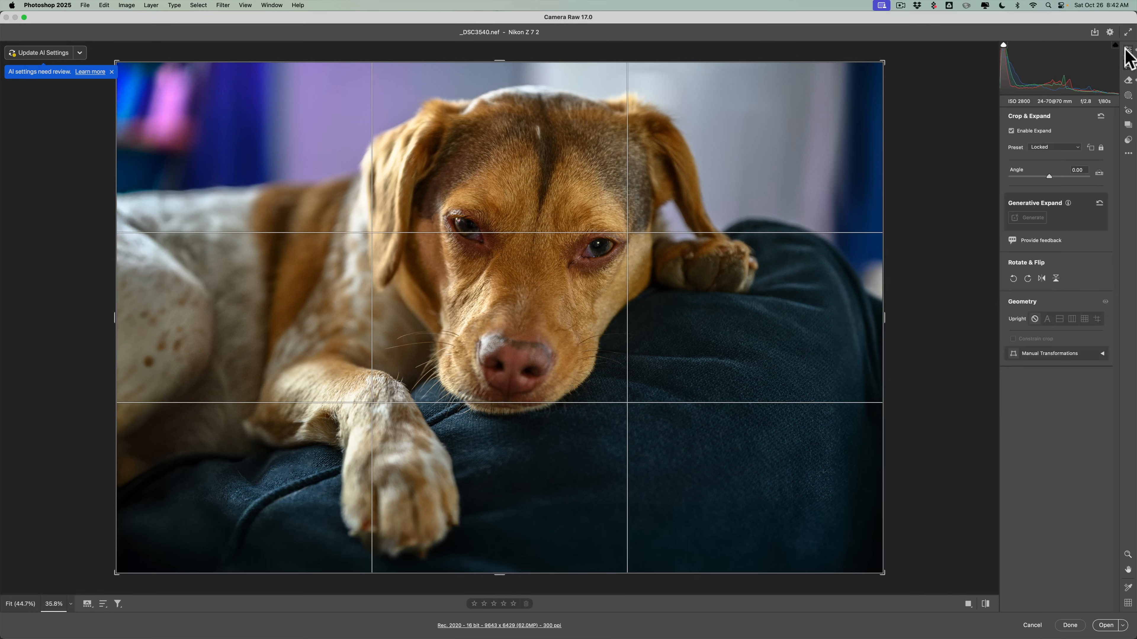
{"action": "left_click", "coordinate": [1127, 50]}
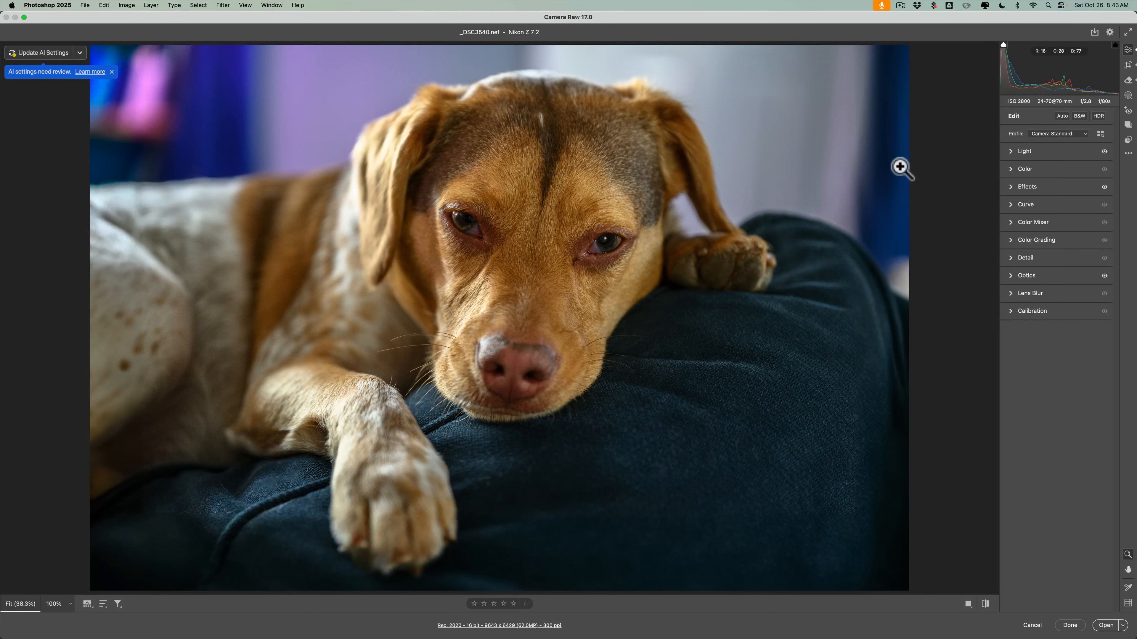
Step: Enable Denoise at 50 and compare the blurred background at 100% with and without it
{"action": "left_click", "coordinate": [1010, 258]}
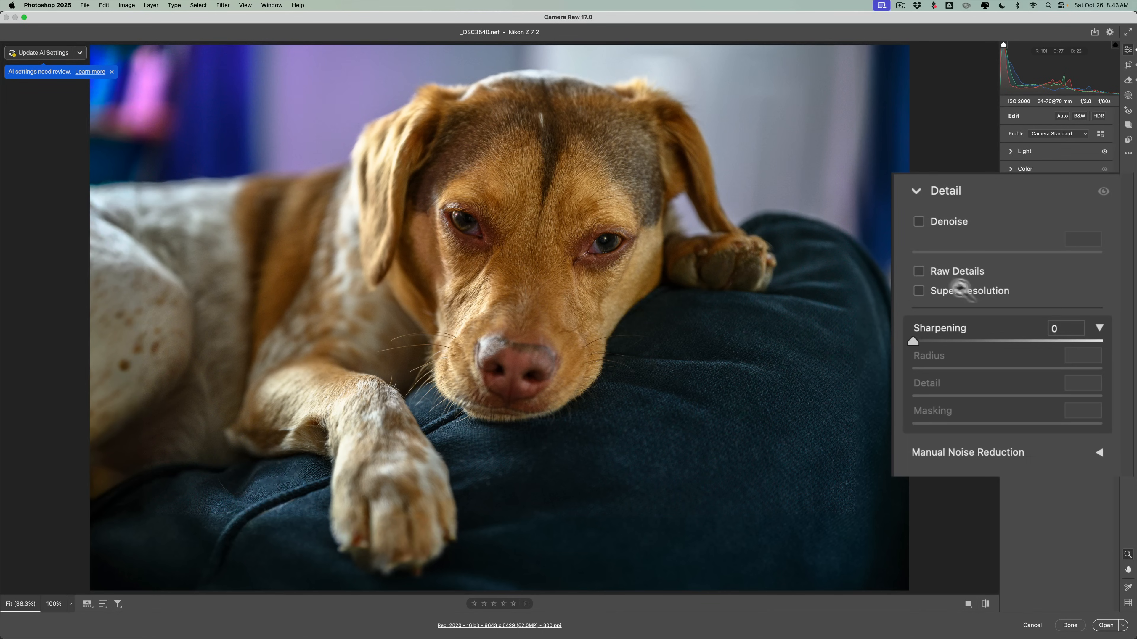
{"action": "left_click", "coordinate": [918, 221]}
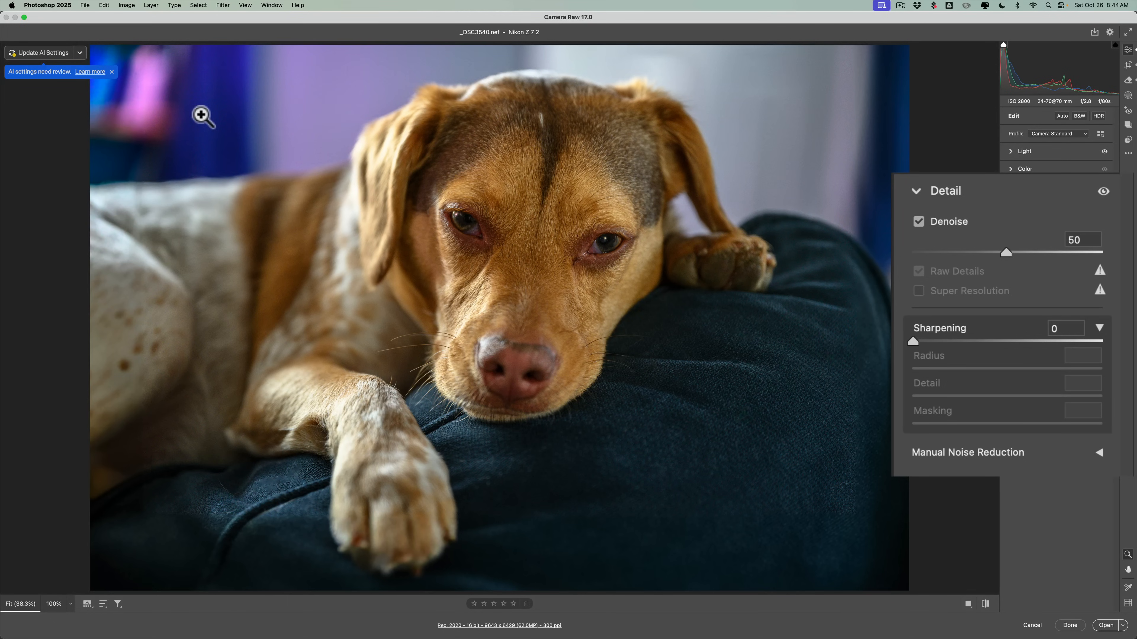
{"action": "left_click", "coordinate": [203, 116]}
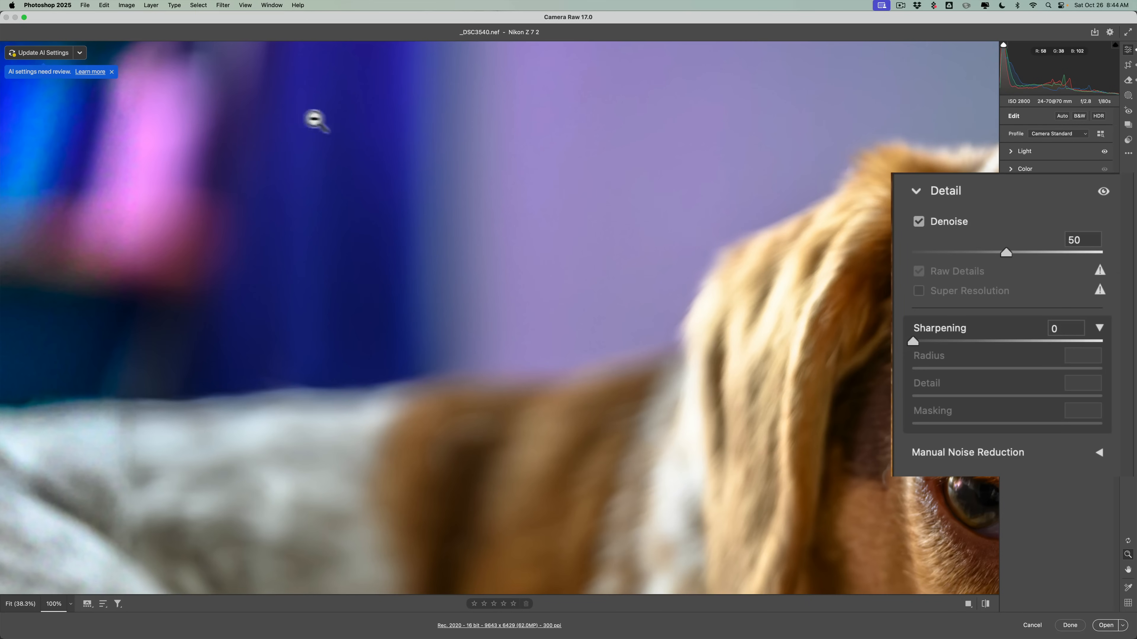
{"action": "left_click", "coordinate": [918, 222]}
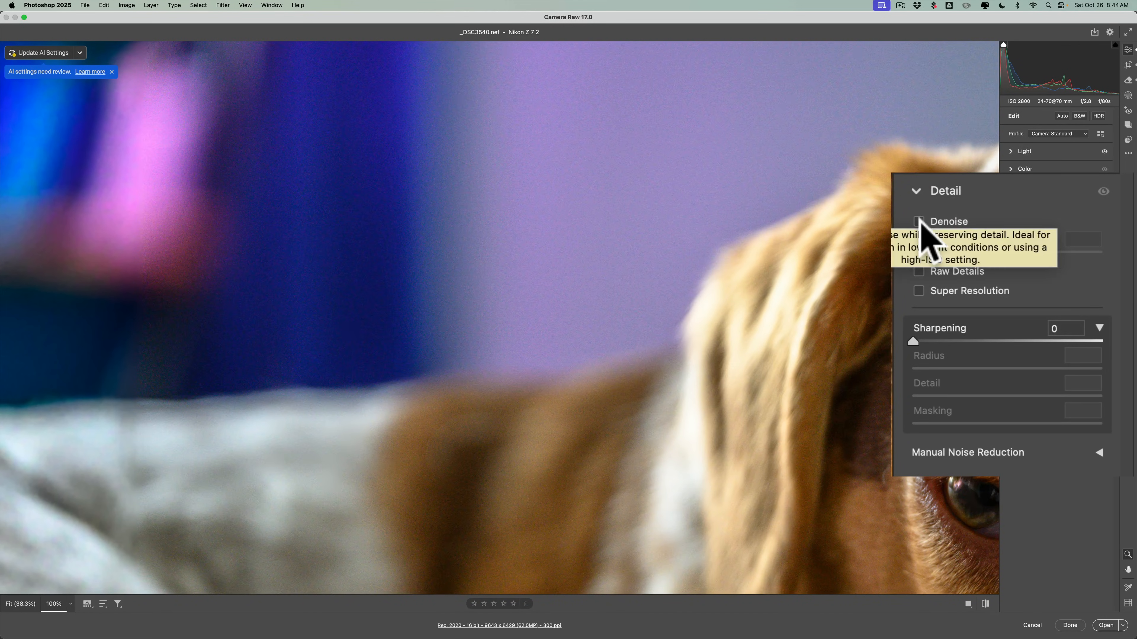
{"action": "left_click", "coordinate": [919, 221]}
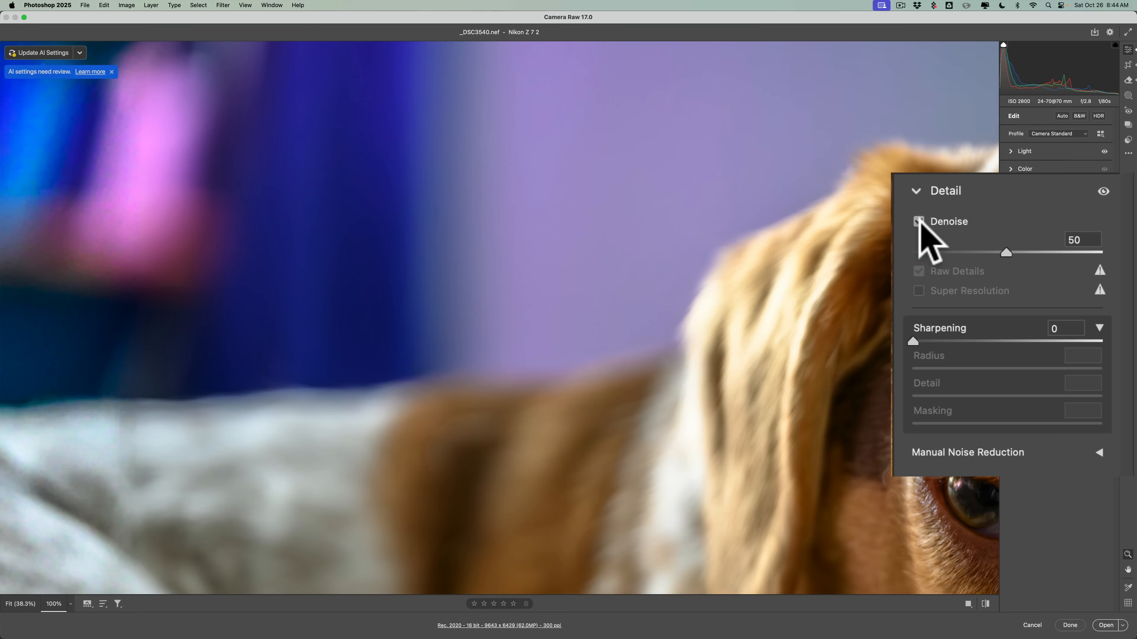
{"action": "left_click", "coordinate": [920, 221]}
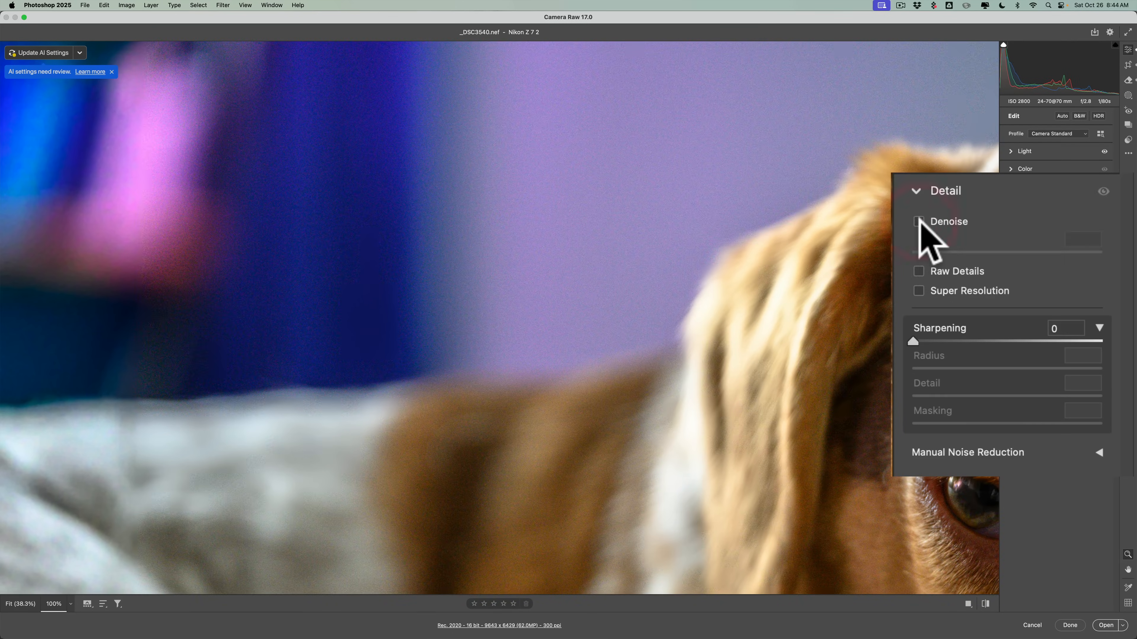
{"action": "left_click", "coordinate": [920, 221]}
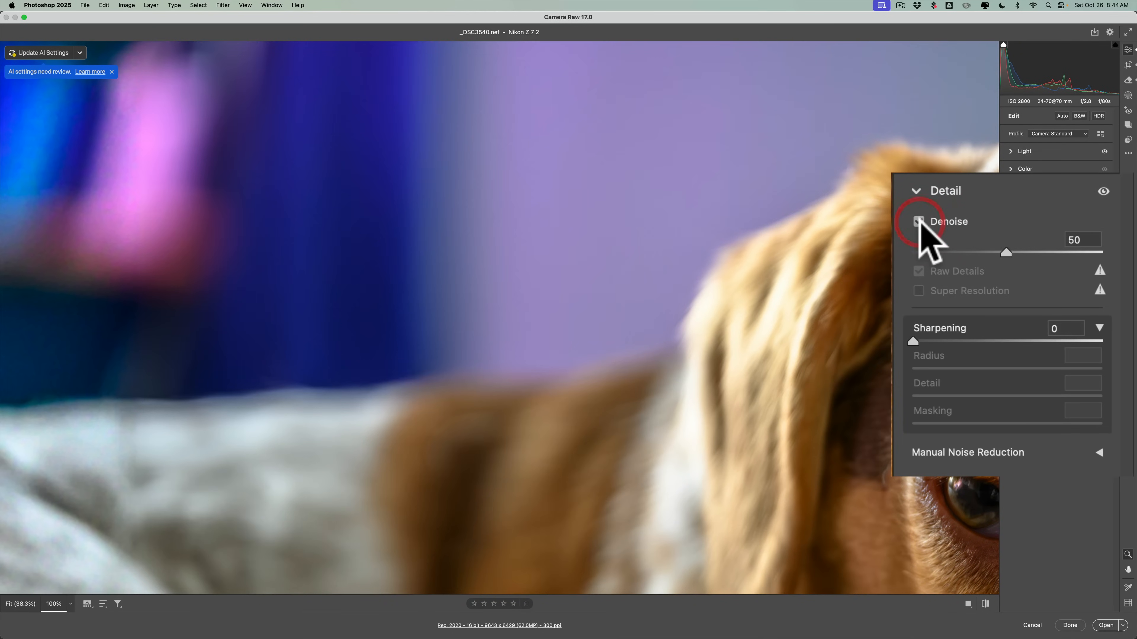
{"action": "left_click", "coordinate": [635, 246]}
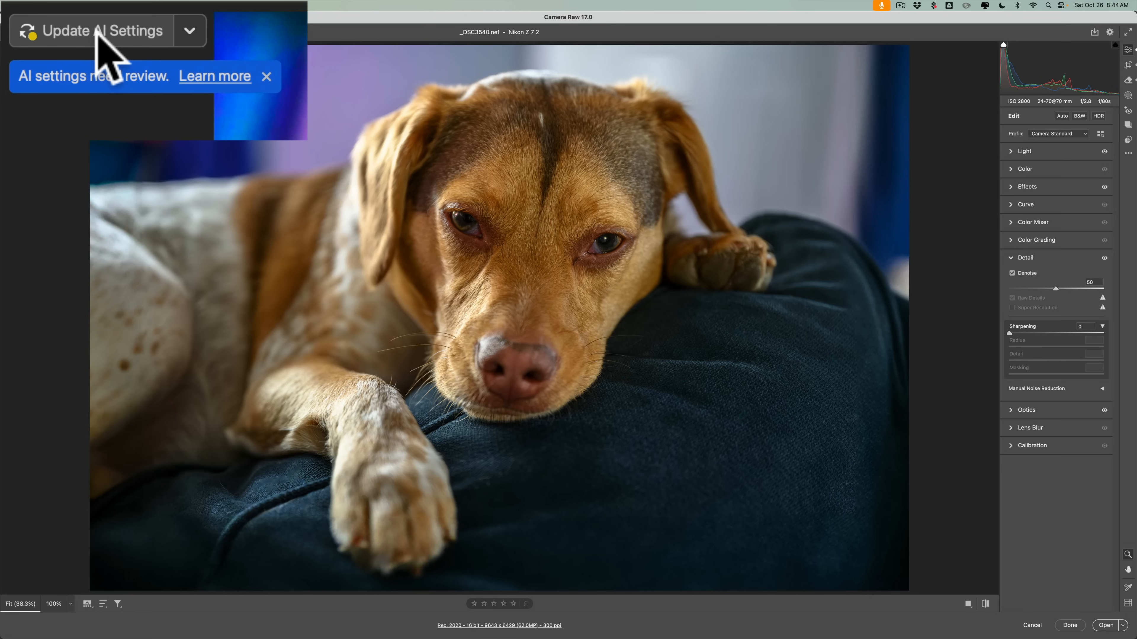
Step: Update the photo's AI settings and save the Camera Raw edits without opening the image in Photoshop
{"action": "left_click", "coordinate": [99, 36]}
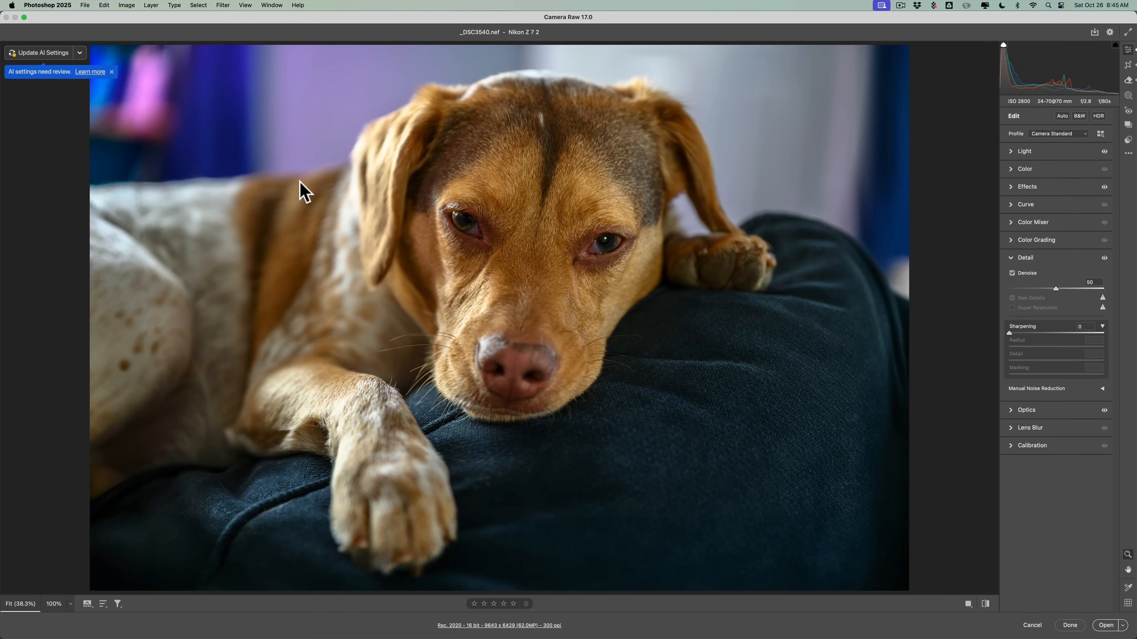
{"action": "left_click", "coordinate": [40, 52]}
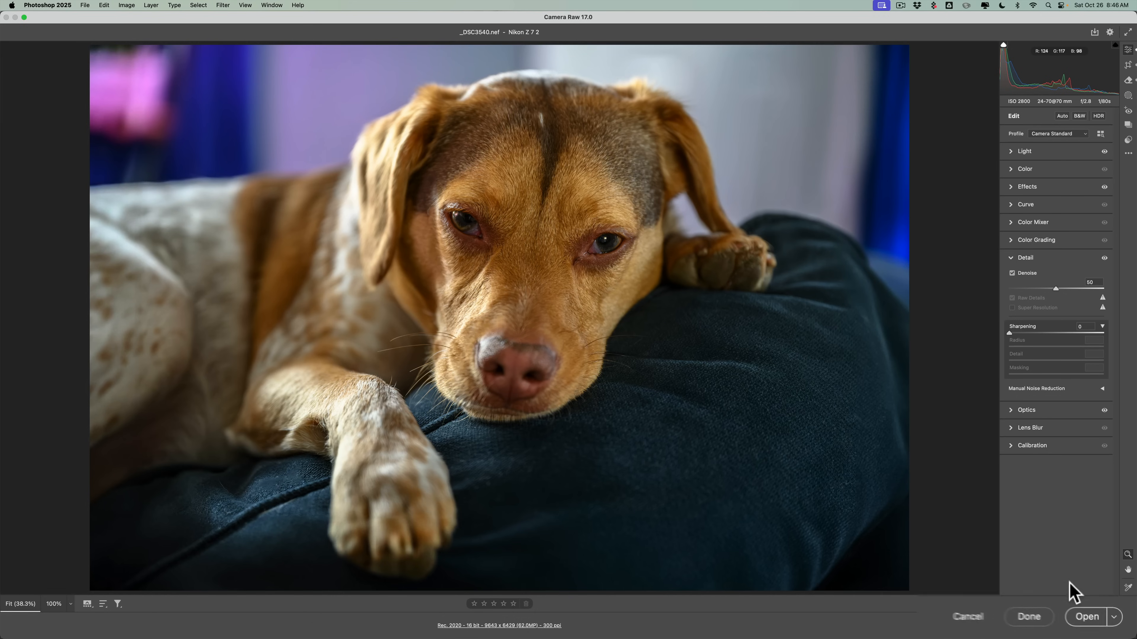
{"action": "left_click", "coordinate": [1008, 612]}
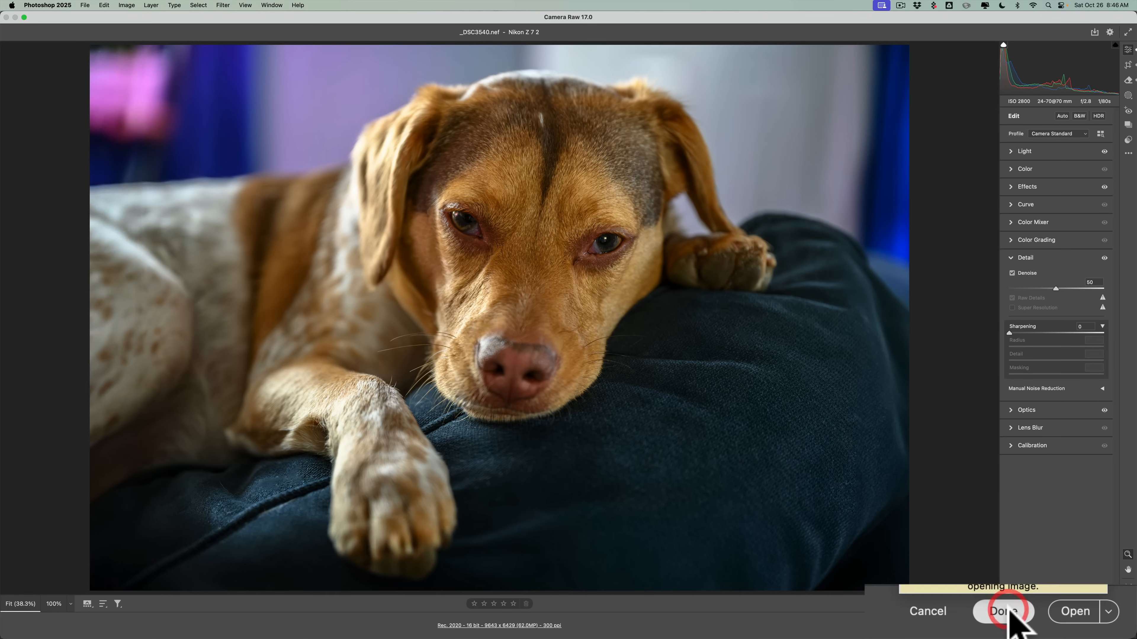
Step: Quit Photoshop 2025 to return to the desktop
{"action": "left_click", "coordinate": [45, 6]}
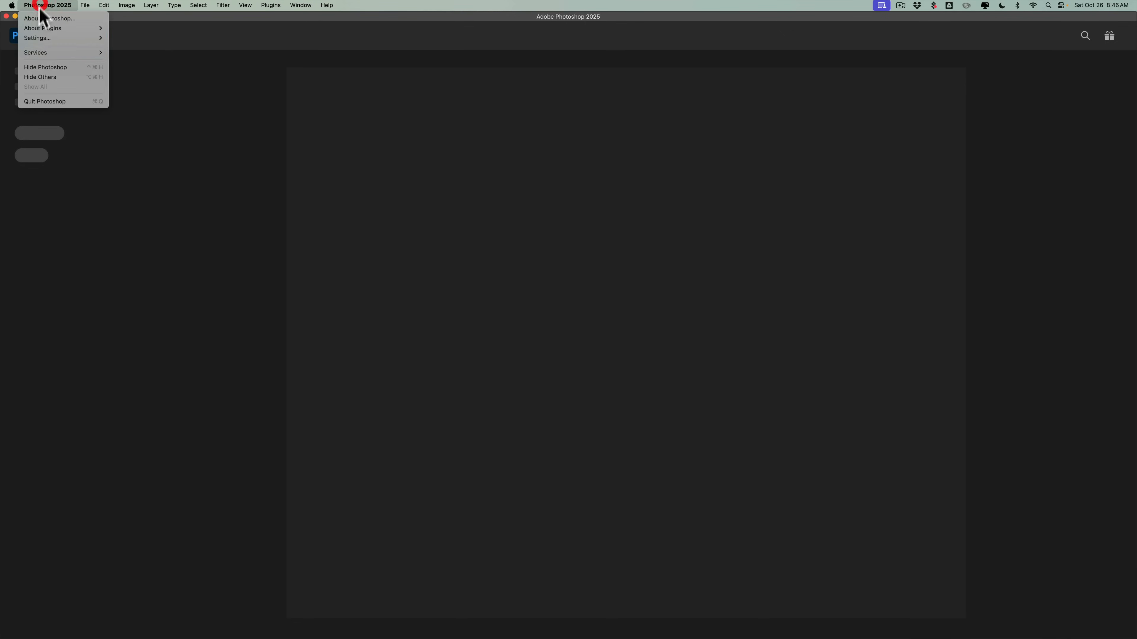
{"action": "left_click", "coordinate": [42, 100]}
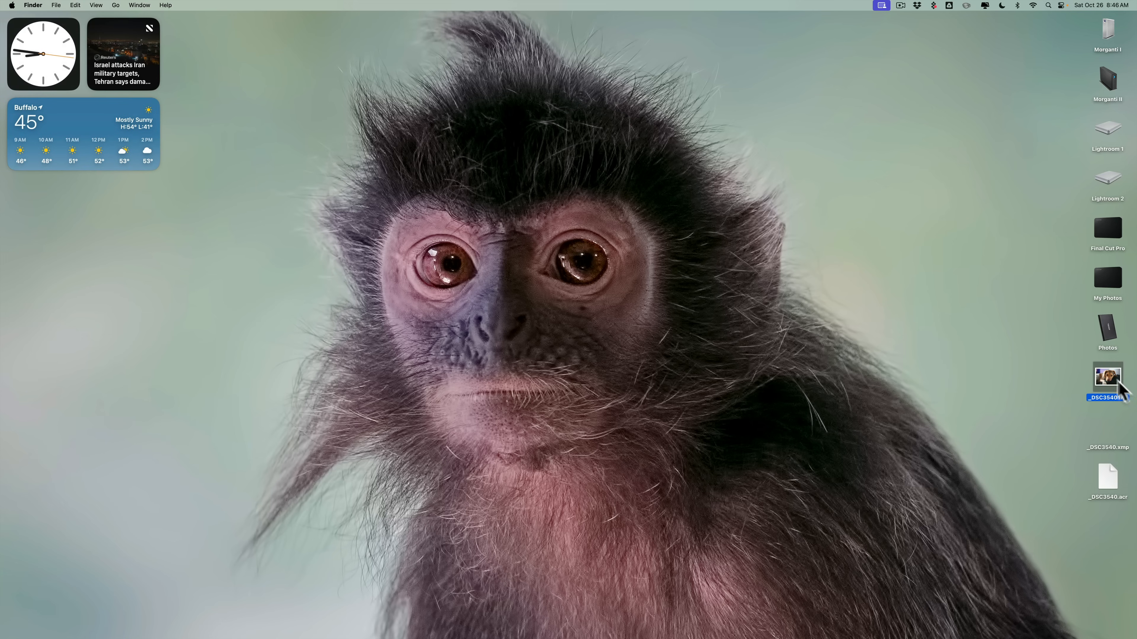
Step: Move _DSC3540.nef and its XMP sidecar together into an empty area of the desktop and show the sidecar's file info
{"action": "left_click_drag", "start_coordinate": [1108, 378], "coordinate": [846, 104]}
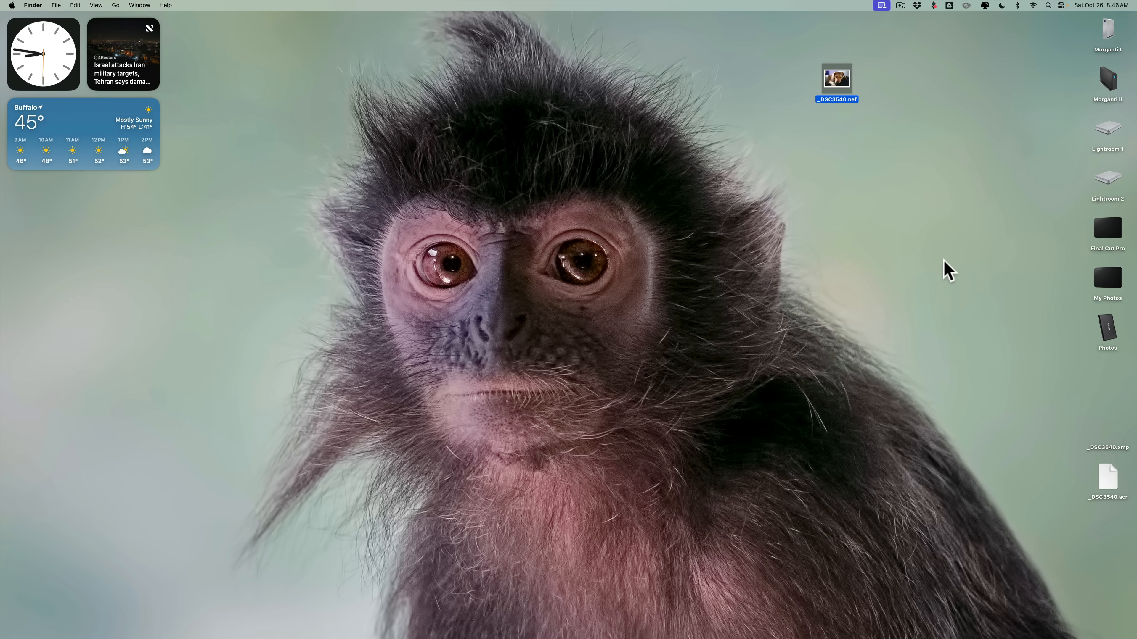
{"action": "left_click_drag", "start_coordinate": [1104, 450], "coordinate": [839, 149]}
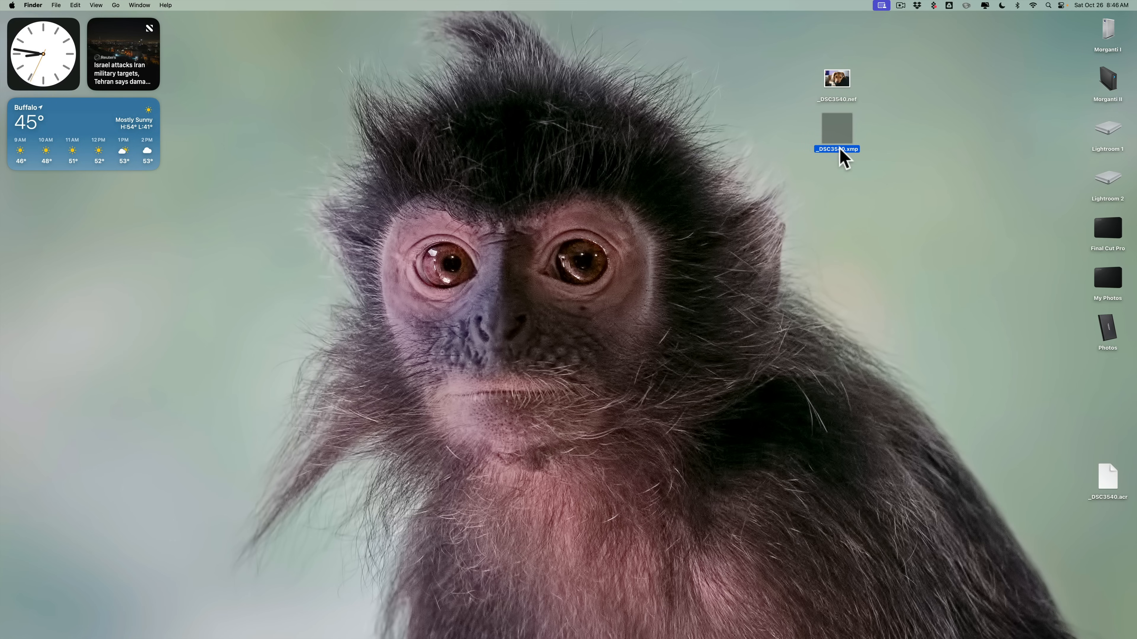
{"action": "key", "text": "super+i"}
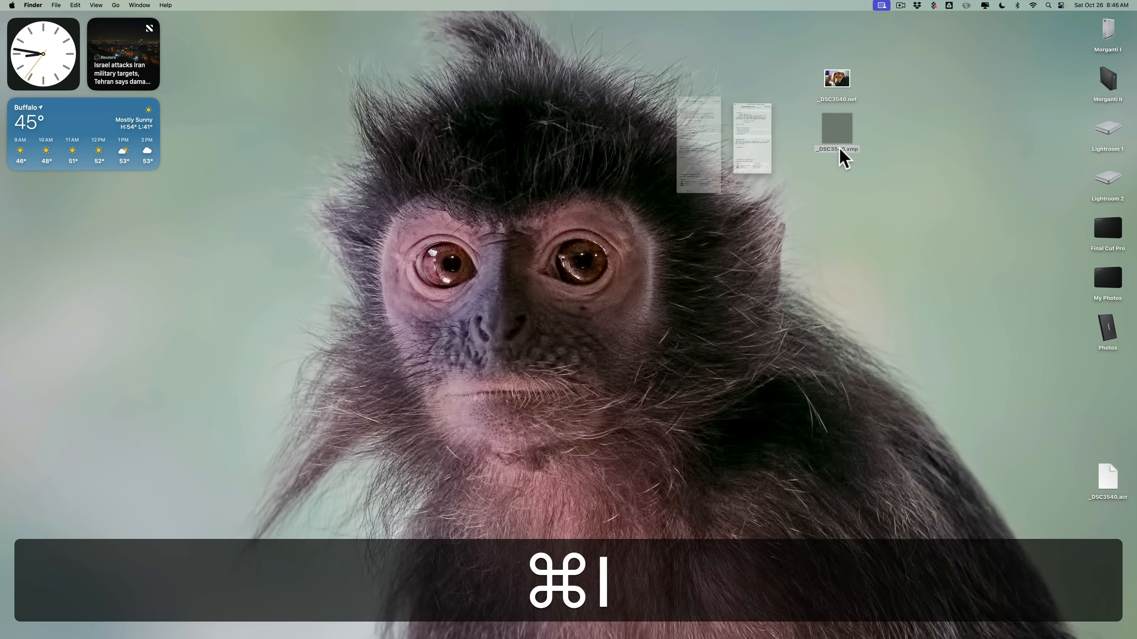
Step: Check the file size in the XMP sidecar's info window and close the window
{"action": "left_click_drag", "start_coordinate": [68, 22], "coordinate": [406, 30]}
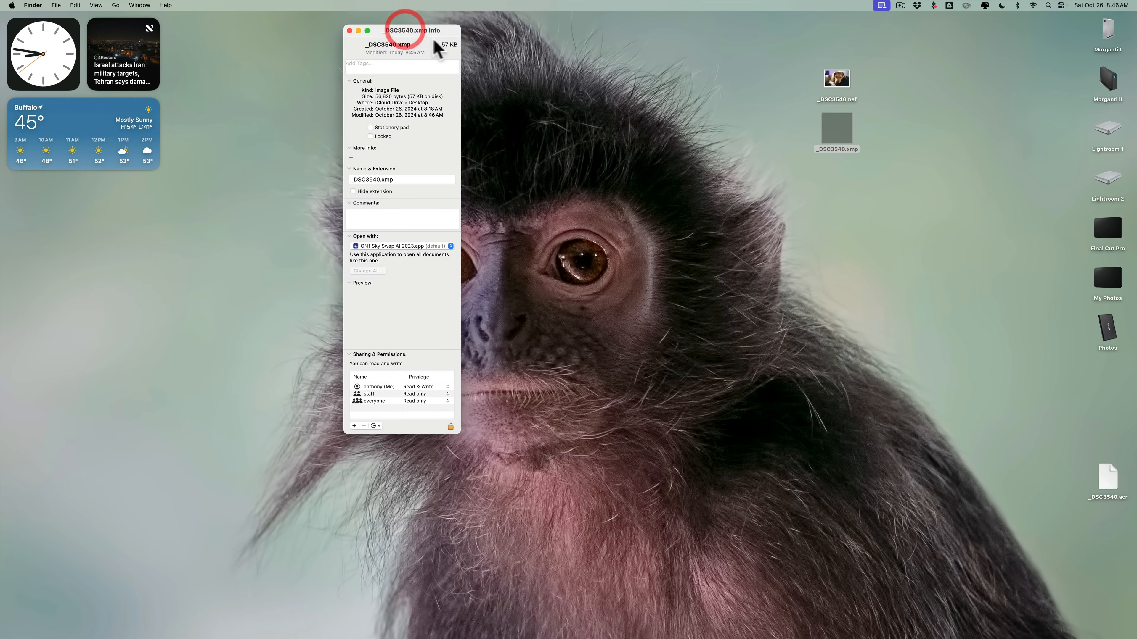
{"action": "left_click", "coordinate": [349, 30]}
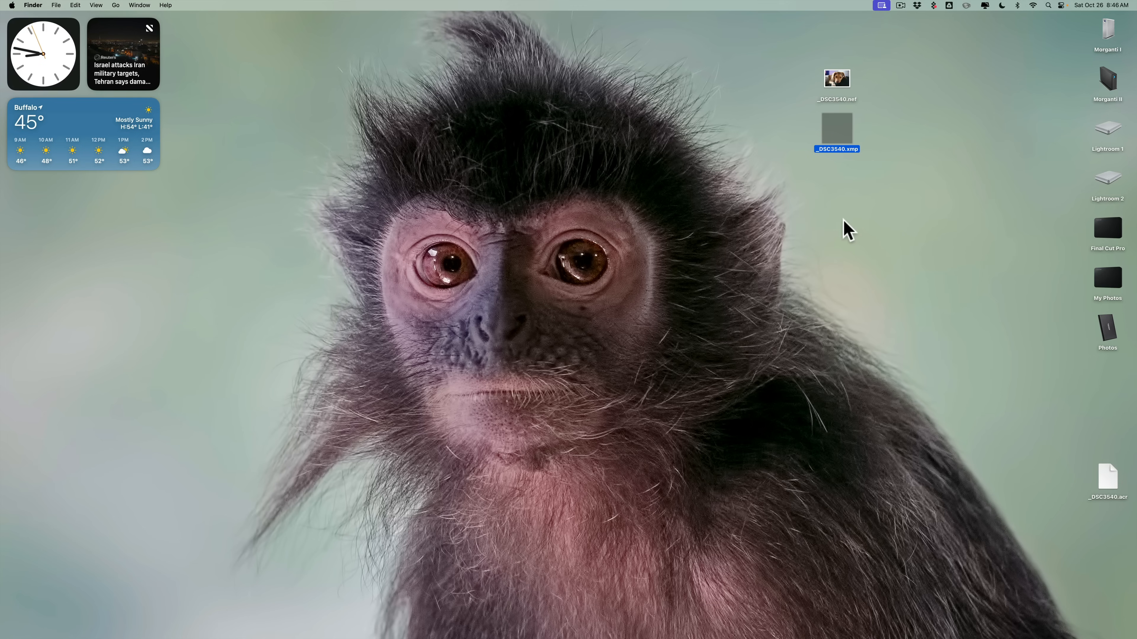
Step: Place _DSC3540.acr directly below the XMP sidecar on the desktop and check its size in the file info
{"action": "left_click_drag", "start_coordinate": [1107, 475], "coordinate": [839, 178]}
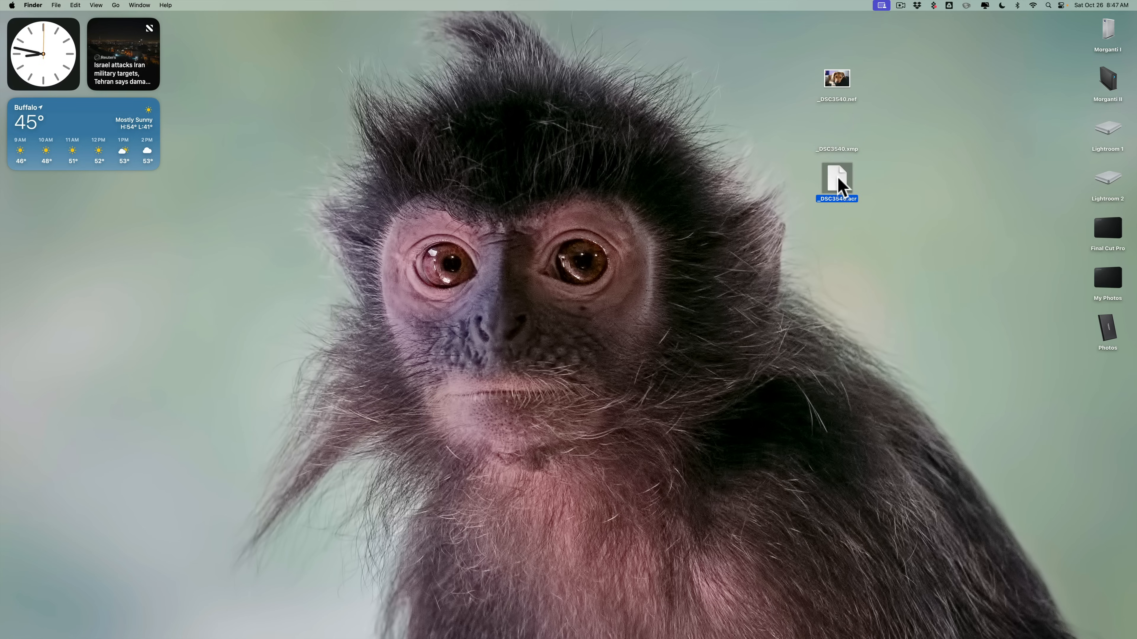
{"action": "key", "text": "super"}
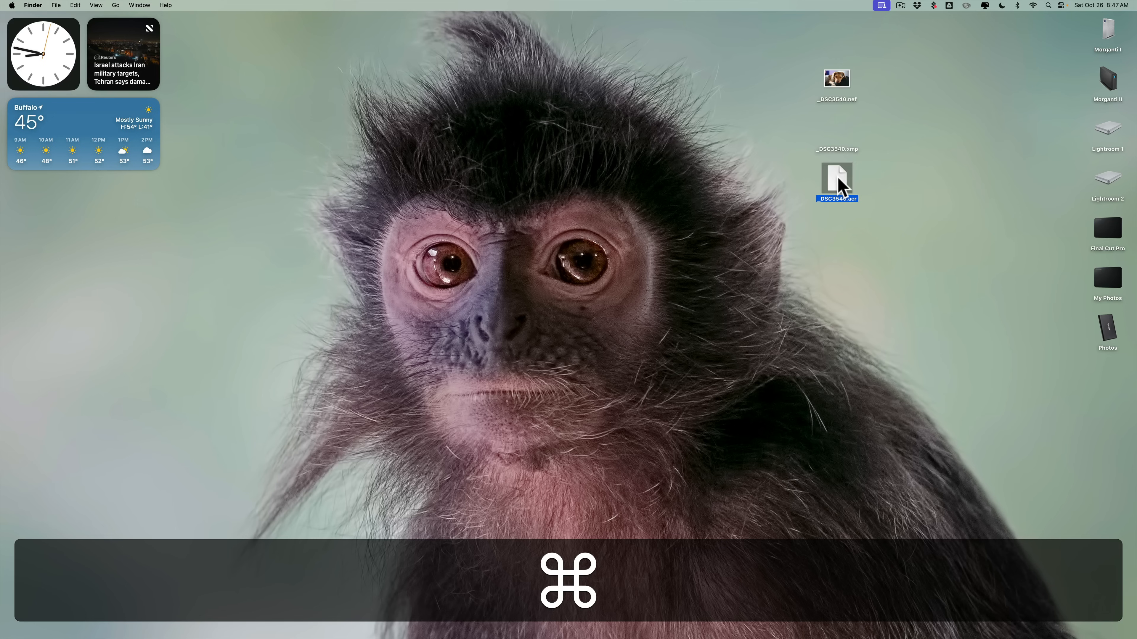
{"action": "key", "text": "super+i"}
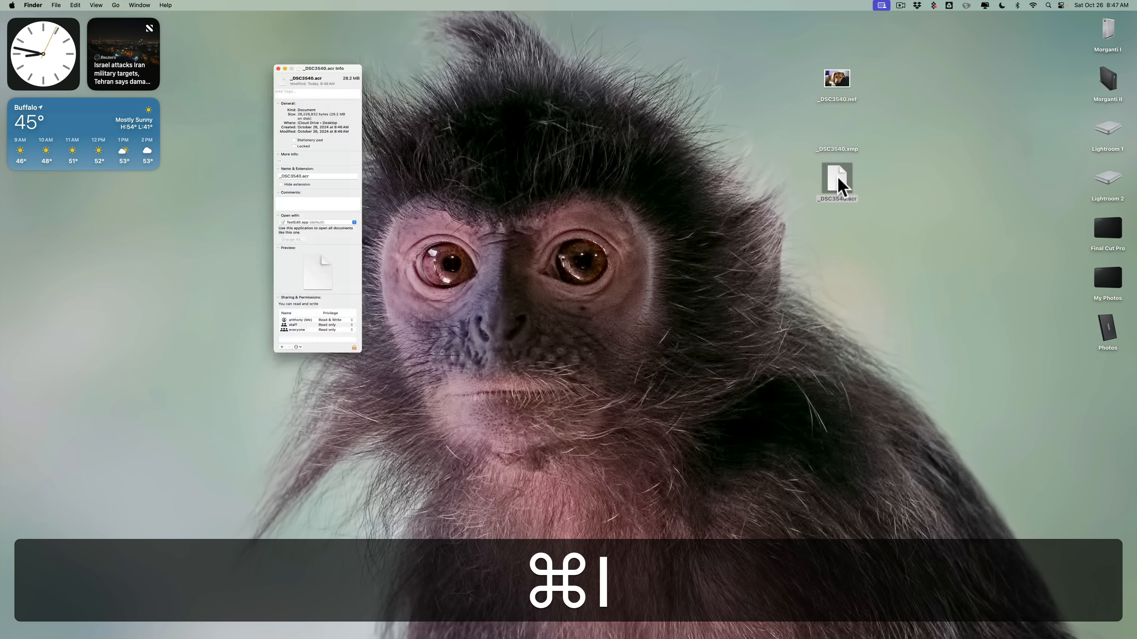
{"action": "left_click_drag", "start_coordinate": [90, 21], "coordinate": [572, 30]}
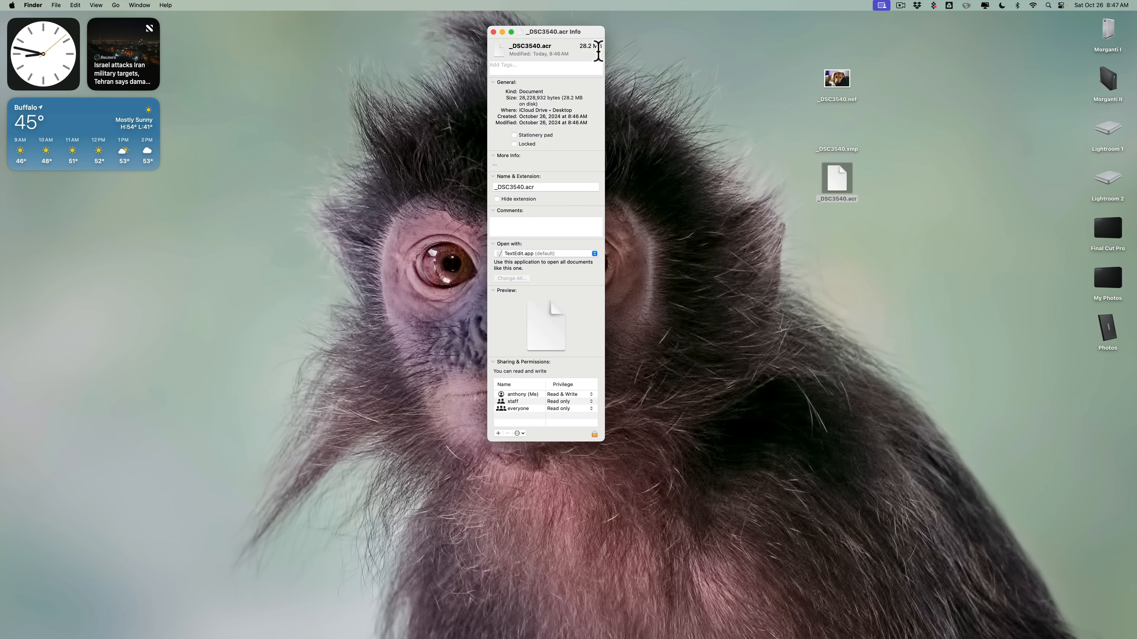
{"action": "left_click", "coordinate": [493, 31]}
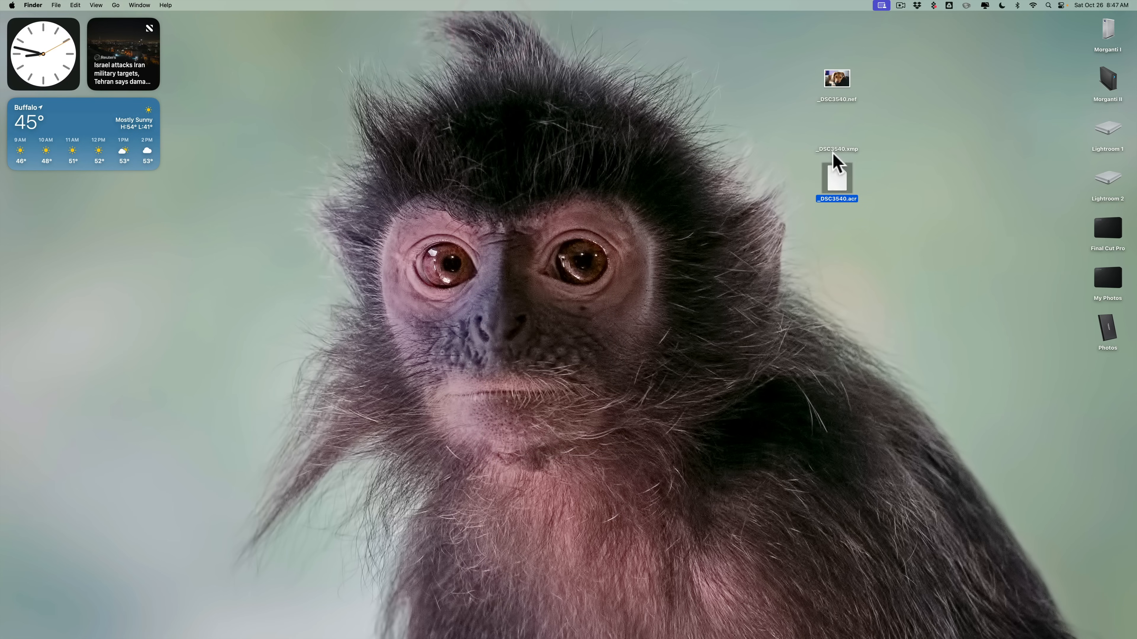
Step: Move _DSC3540.acr to the Trash and reopen _DSC3540.nef in Photoshop 2025's Camera Raw
{"action": "left_click_drag", "start_coordinate": [836, 181], "coordinate": [1018, 610]}
{"action": "left_click", "coordinate": [875, 213]}
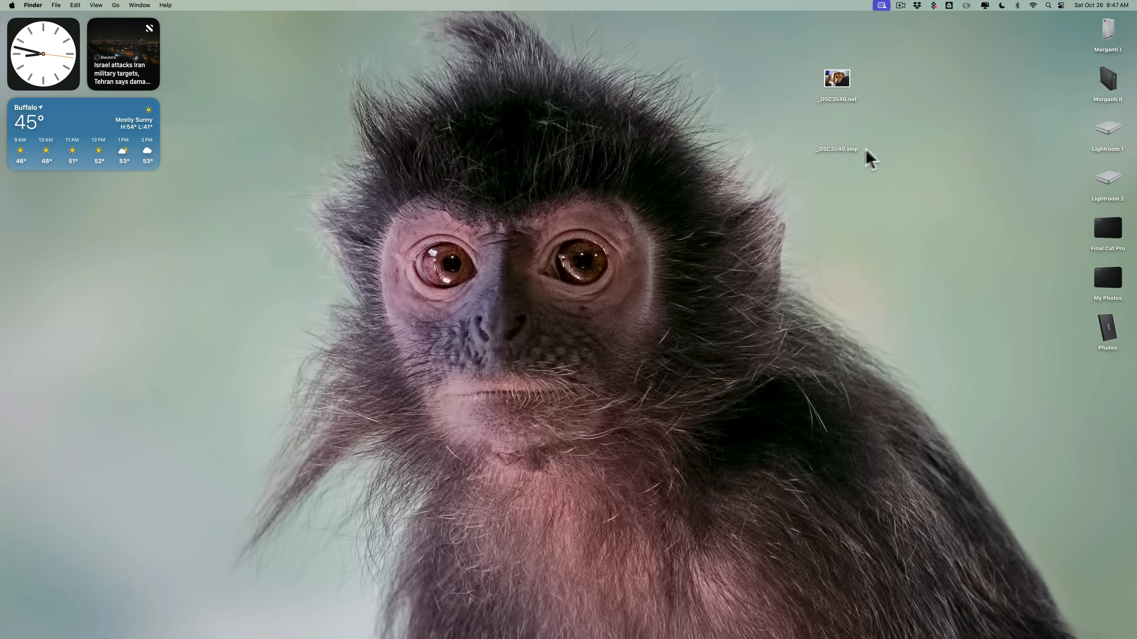
{"action": "left_click_drag", "start_coordinate": [835, 80], "coordinate": [693, 614]}
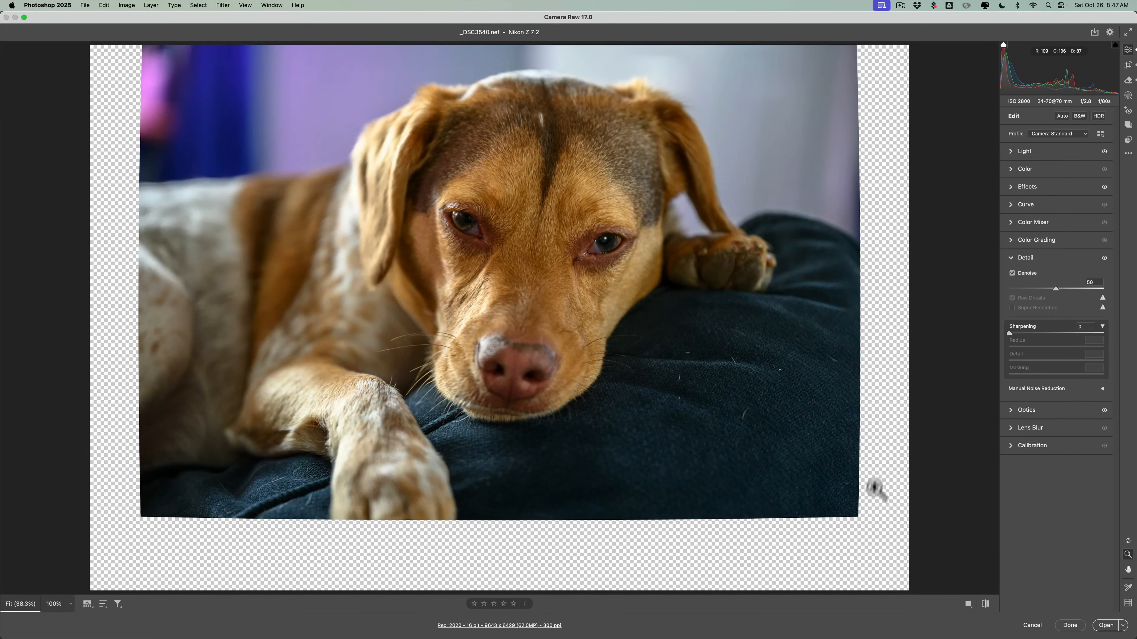
Step: Update the photo's AI settings and inspect the blurred background at 100% before and after the update
{"action": "left_click", "coordinate": [227, 92]}
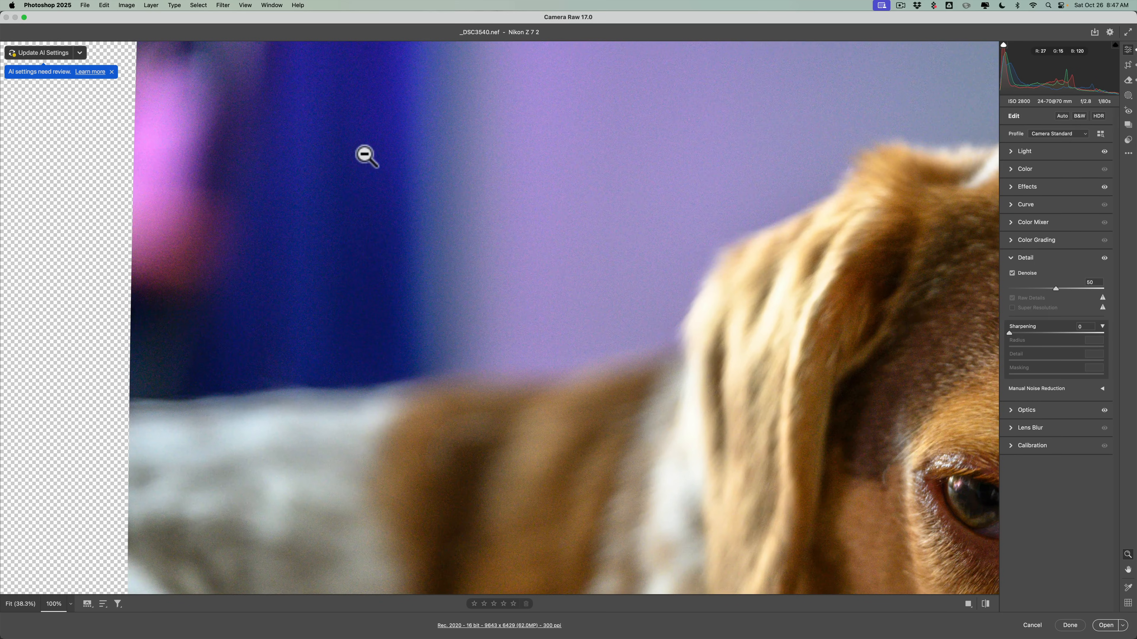
{"action": "left_click", "coordinate": [442, 172], "text": "alt"}
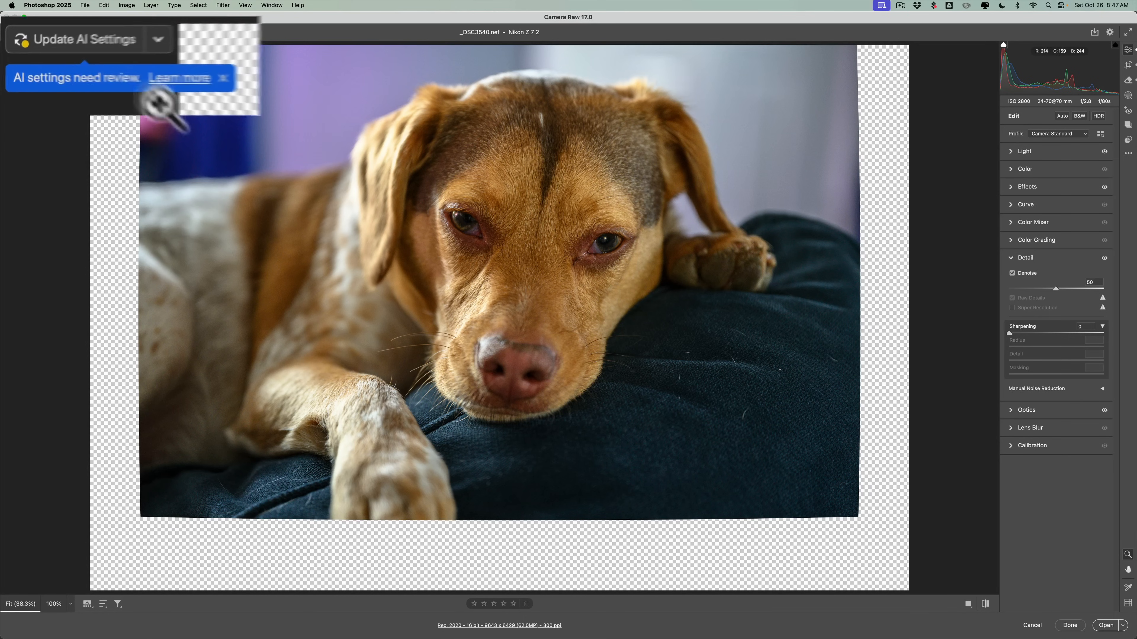
{"action": "left_click", "coordinate": [114, 34]}
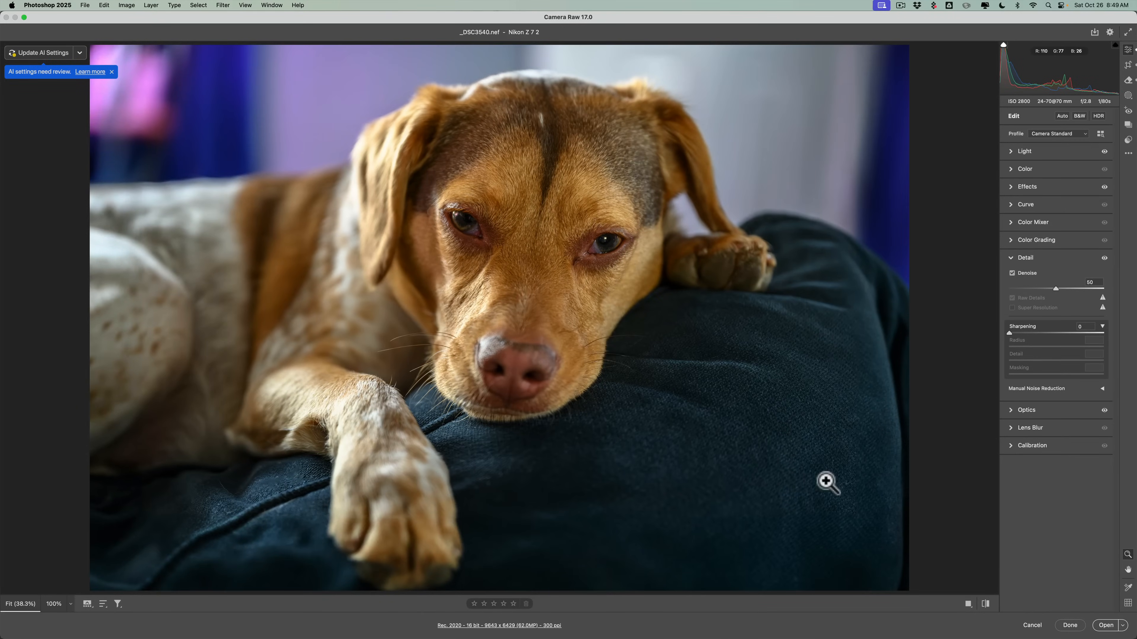
{"action": "left_click", "coordinate": [194, 127]}
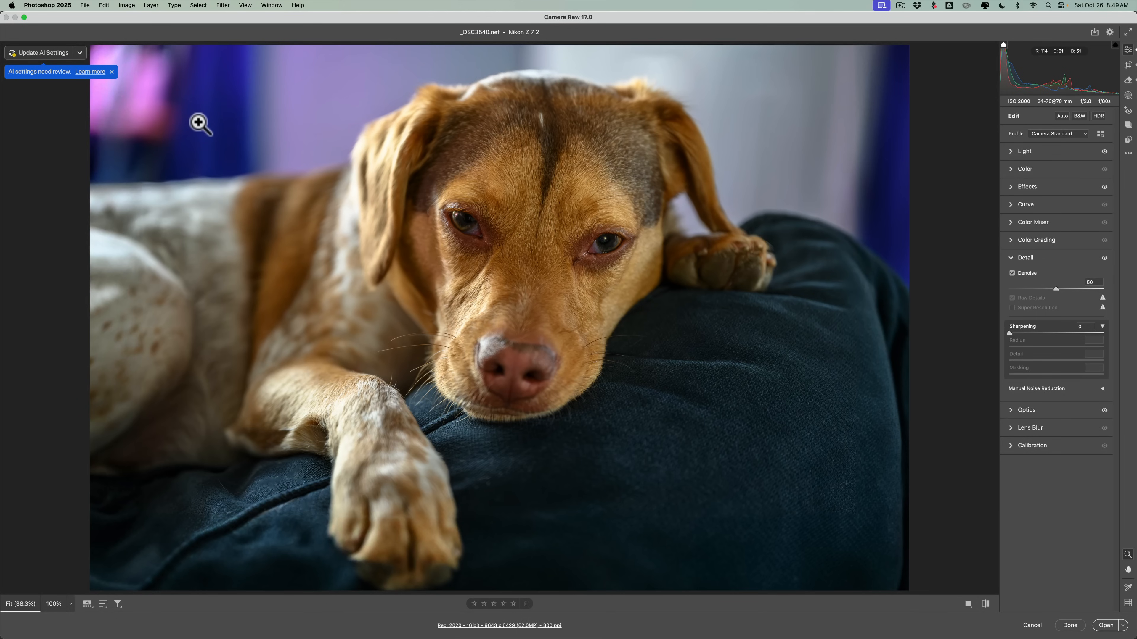
{"action": "left_click", "coordinate": [199, 124]}
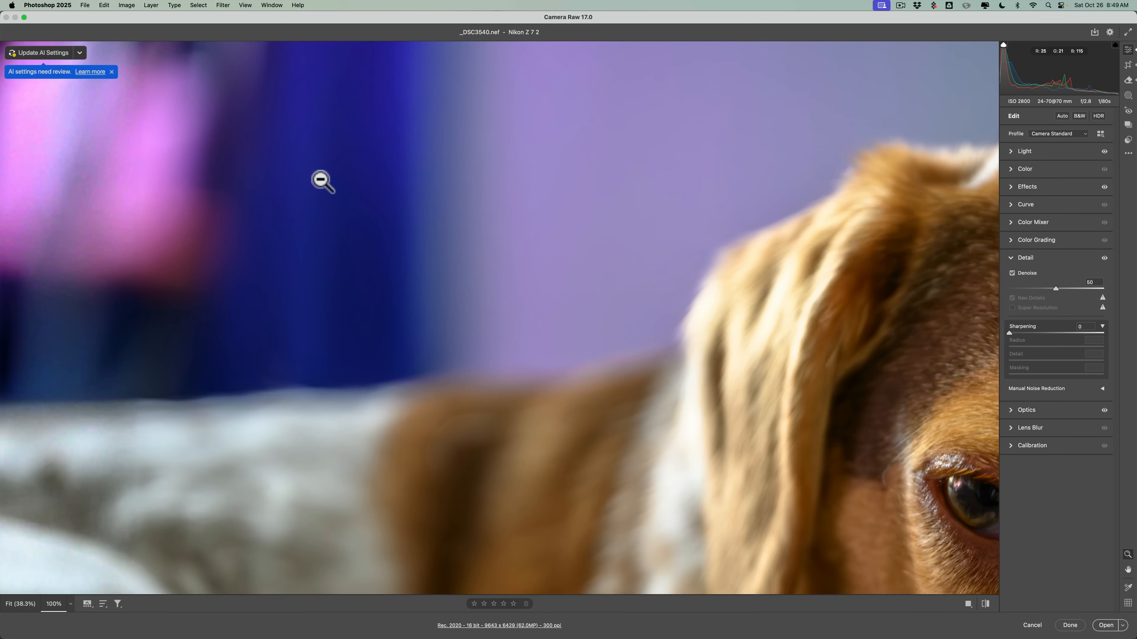
{"action": "left_click", "coordinate": [322, 181]}
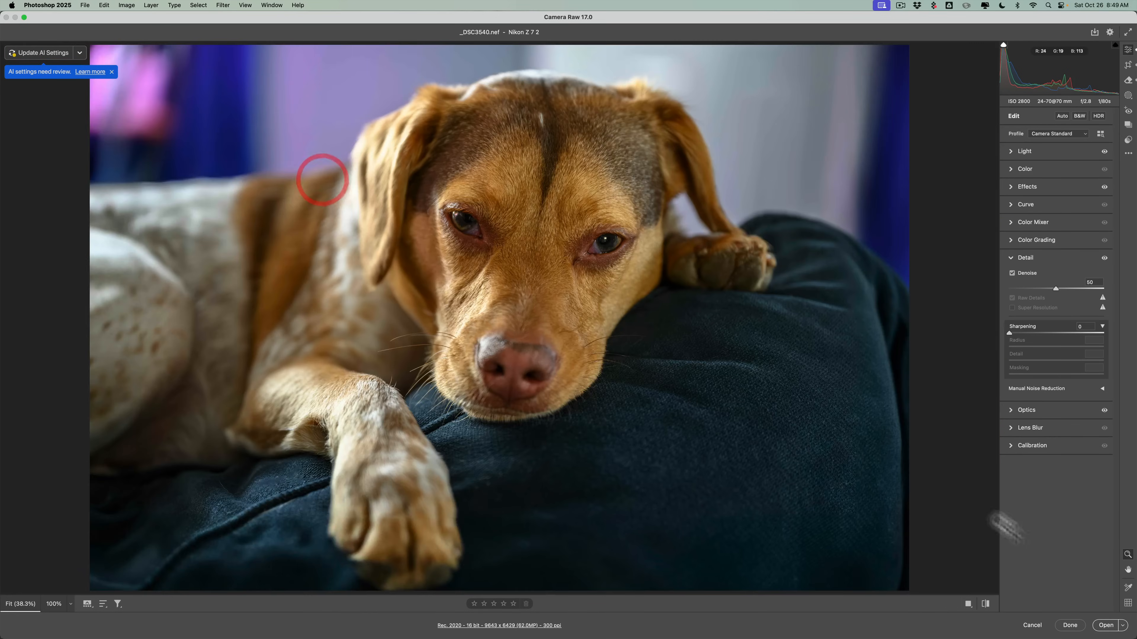
Step: Save the Camera Raw edits without opening the image and quit Photoshop 2025
{"action": "left_click", "coordinate": [1069, 625]}
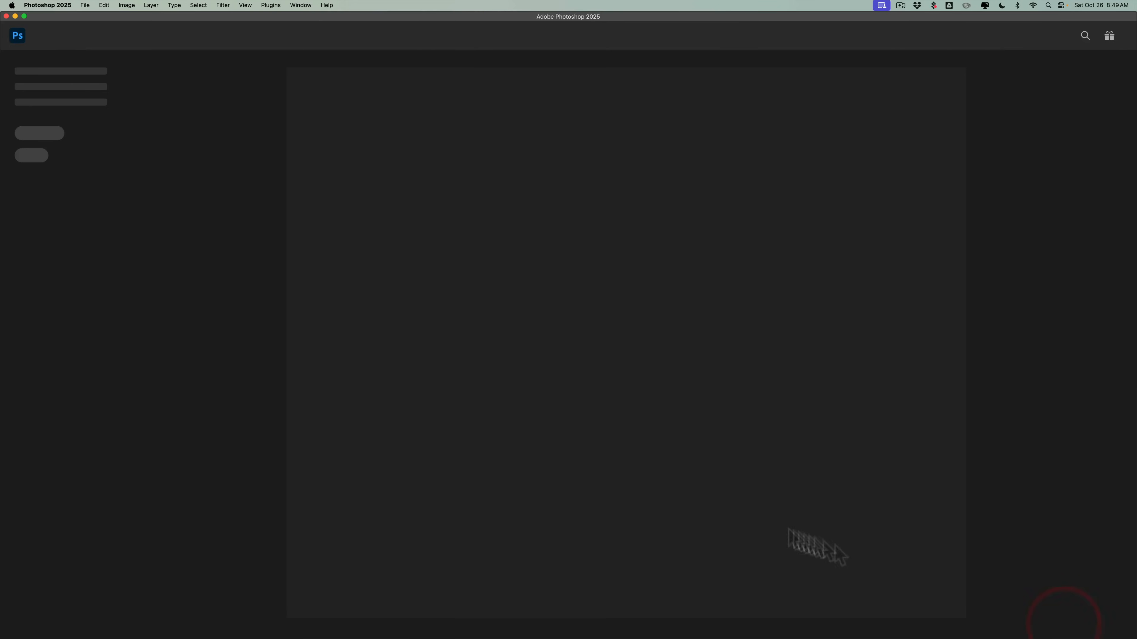
{"action": "left_click", "coordinate": [47, 5]}
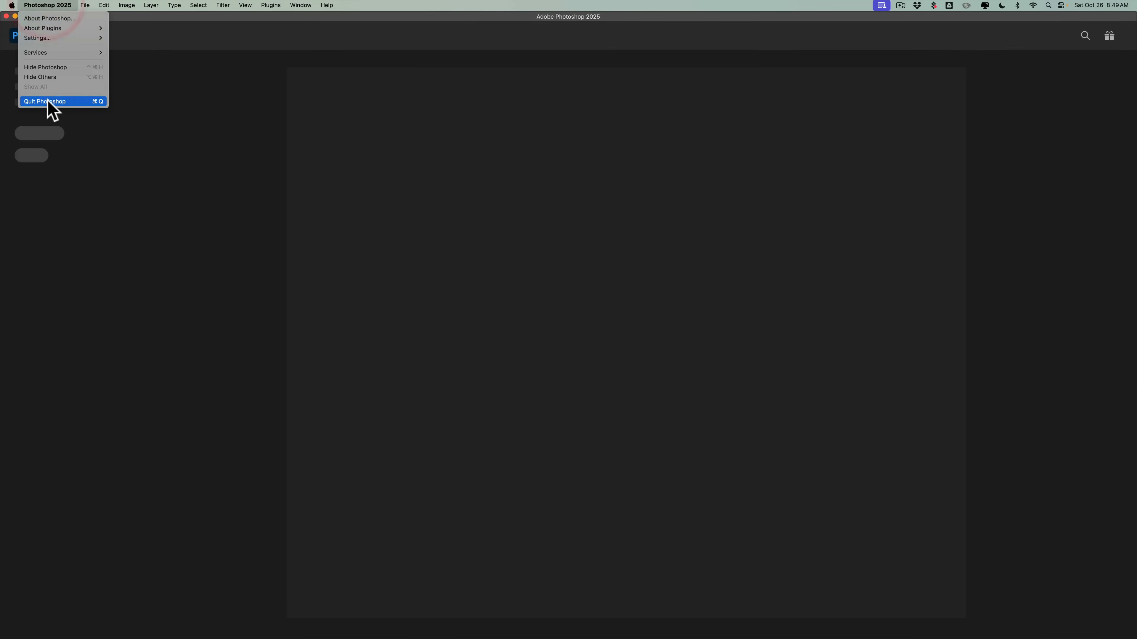
{"action": "left_click", "coordinate": [48, 102]}
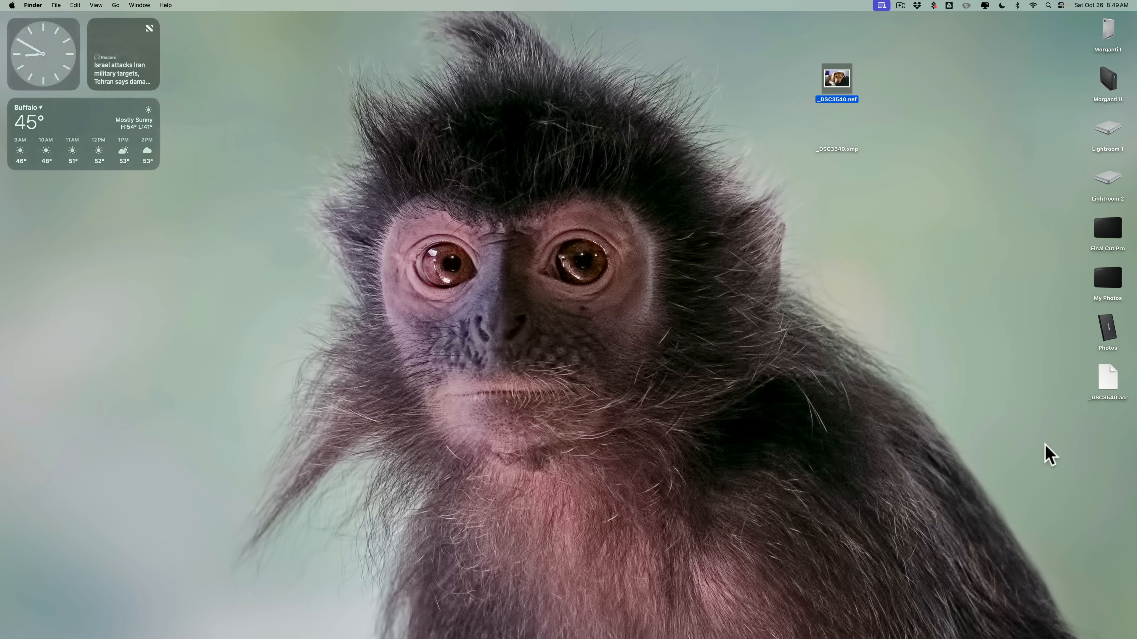
Step: Move the regenerated _DSC3540.acr file below the XMP sidecar on the desktop
{"action": "left_click_drag", "start_coordinate": [1106, 397], "coordinate": [841, 199]}
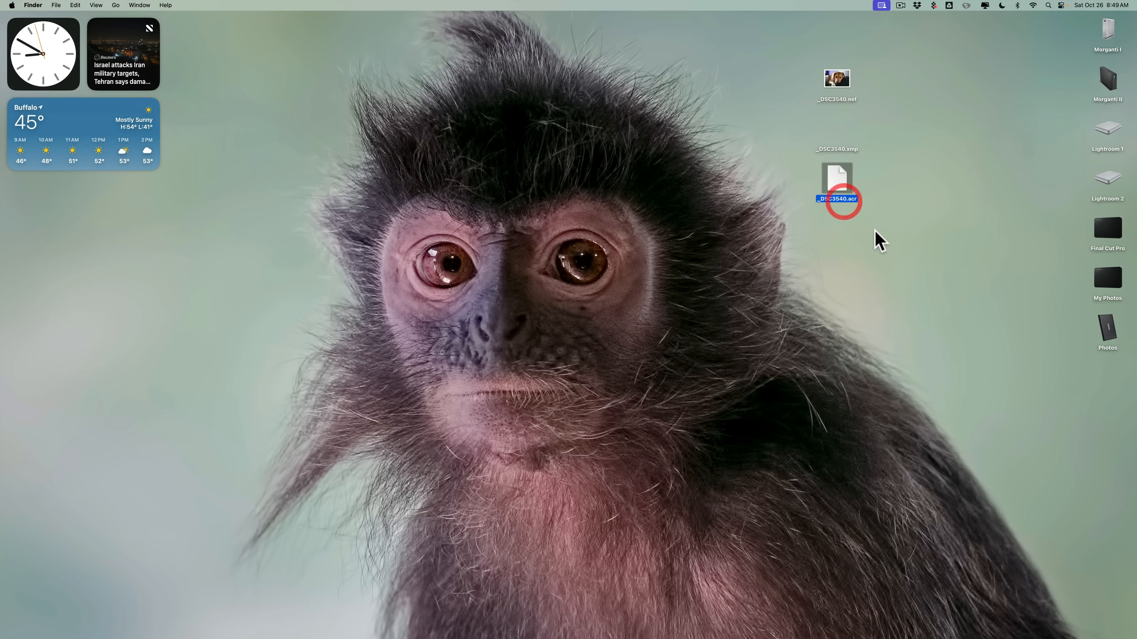